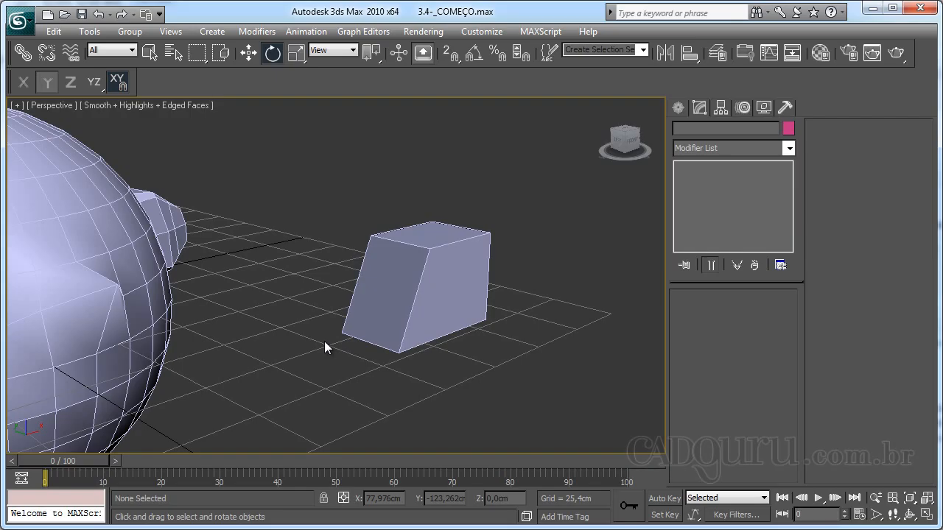
- Select the sphere mesh, frame it in the view and enter its Polygon sub-object level
{"action": "left_click", "coordinate": [361, 288]}
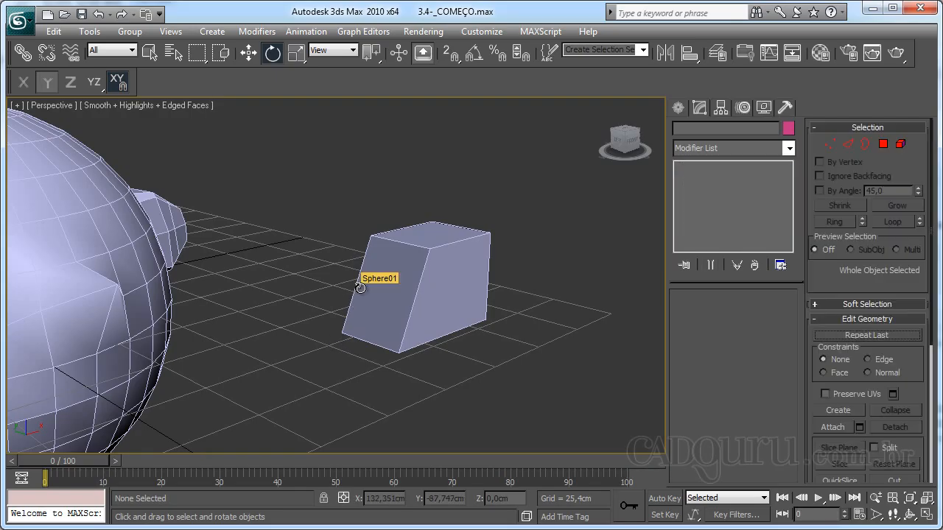
{"action": "key", "text": "z"}
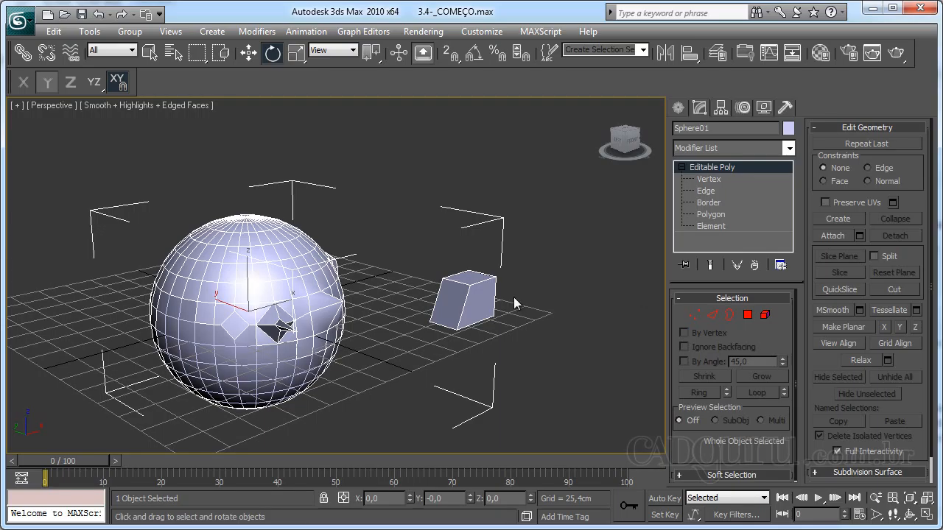
{"action": "key", "text": "4"}
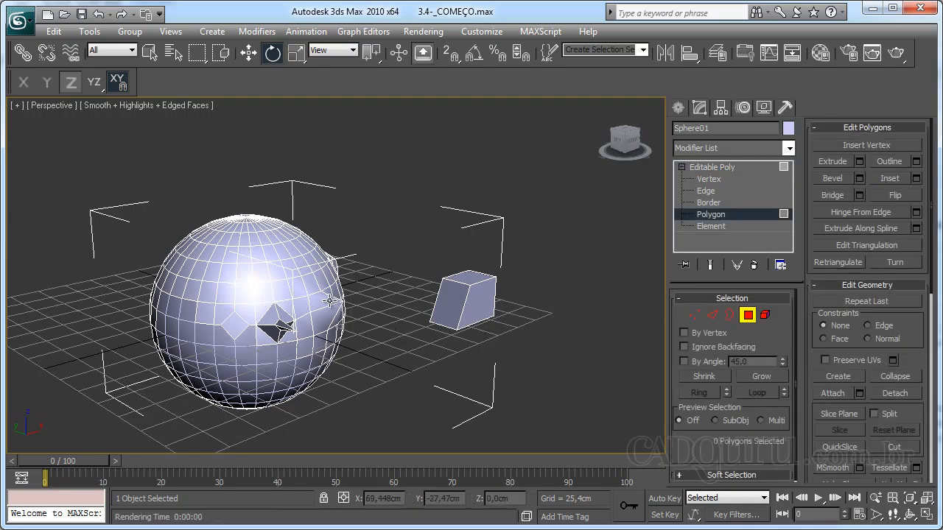
- Select the single polygon between the sphere's rectangular opening and the protruding spike
{"action": "middle_click_drag", "start_coordinate": [329, 299], "coordinate": [324, 310], "text": "alt"}
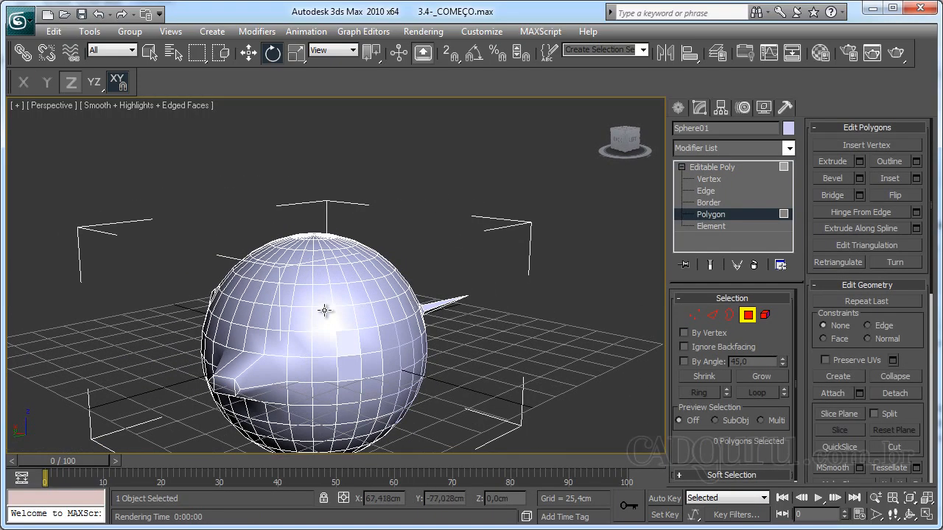
{"action": "left_click", "coordinate": [323, 315]}
{"action": "left_click", "coordinate": [245, 312]}
{"action": "middle_click_drag", "start_coordinate": [246, 312], "coordinate": [339, 322], "text": "alt"}
{"action": "left_click", "coordinate": [438, 295]}
{"action": "left_click", "coordinate": [437, 358]}
{"action": "scroll", "coordinate": [453, 358], "scroll_direction": "up", "scroll_amount": 3}
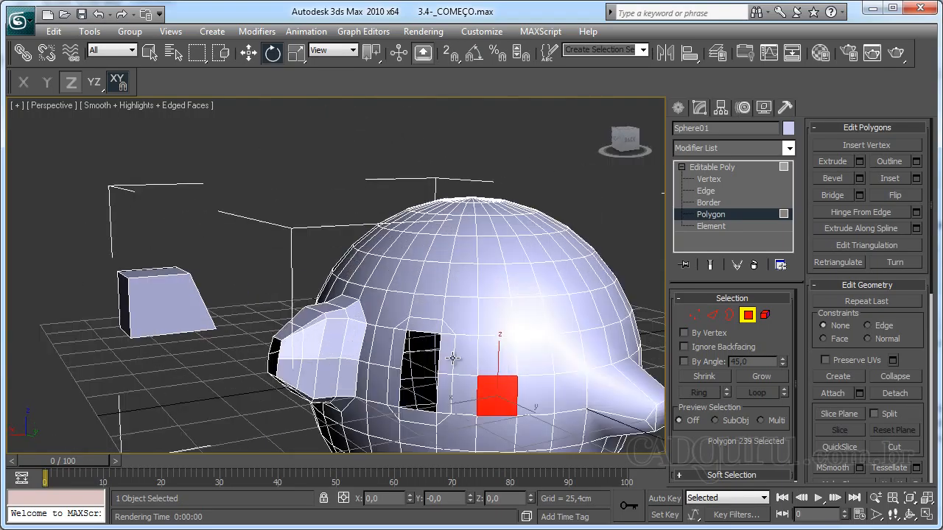
{"action": "scroll", "coordinate": [453, 358], "scroll_direction": "up", "scroll_amount": 1}
{"action": "scroll", "coordinate": [442, 358], "scroll_direction": "down", "scroll_amount": 1}
{"action": "middle_click_drag", "start_coordinate": [423, 358], "coordinate": [396, 347]}
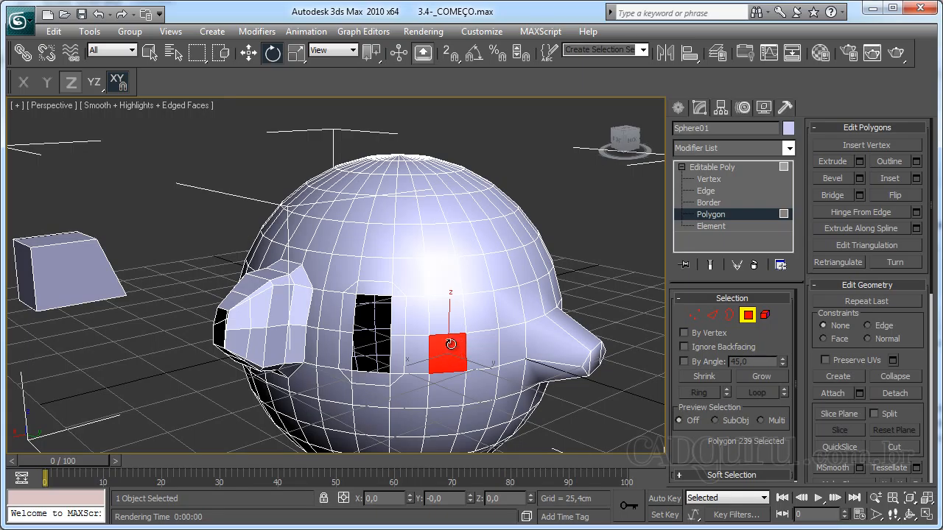
- Switch the shading of selected faces off and on repeatedly, ending with it on
{"action": "key", "text": "F2"}
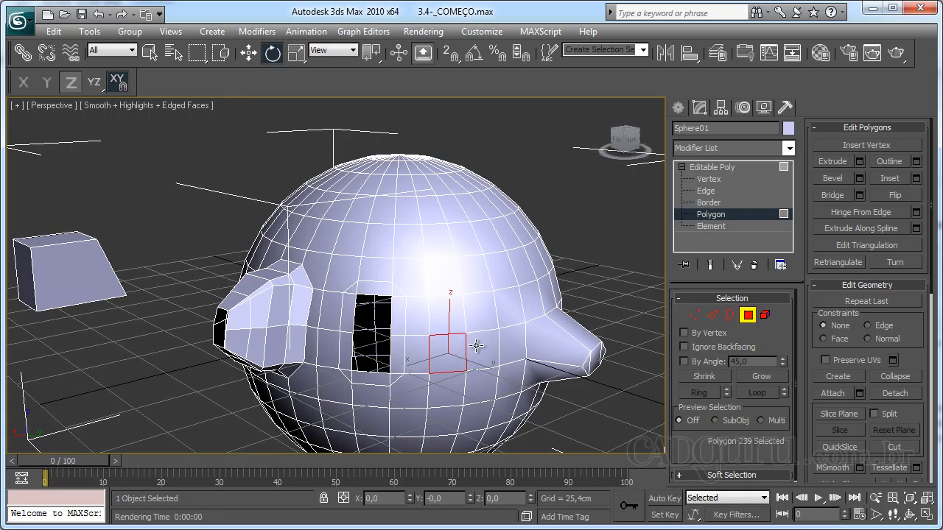
{"action": "key", "text": "F2"}
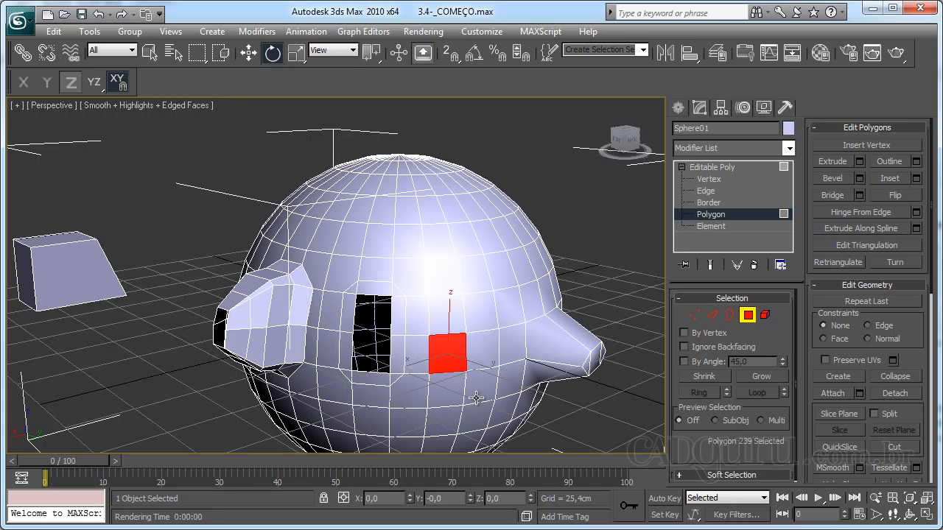
{"action": "key", "text": "F2"}
{"action": "key", "text": "F2"}
{"action": "key", "text": "F2"}
{"action": "key", "text": "F2"}
{"action": "middle_click_drag", "start_coordinate": [420, 340], "coordinate": [423, 323], "text": "alt"}
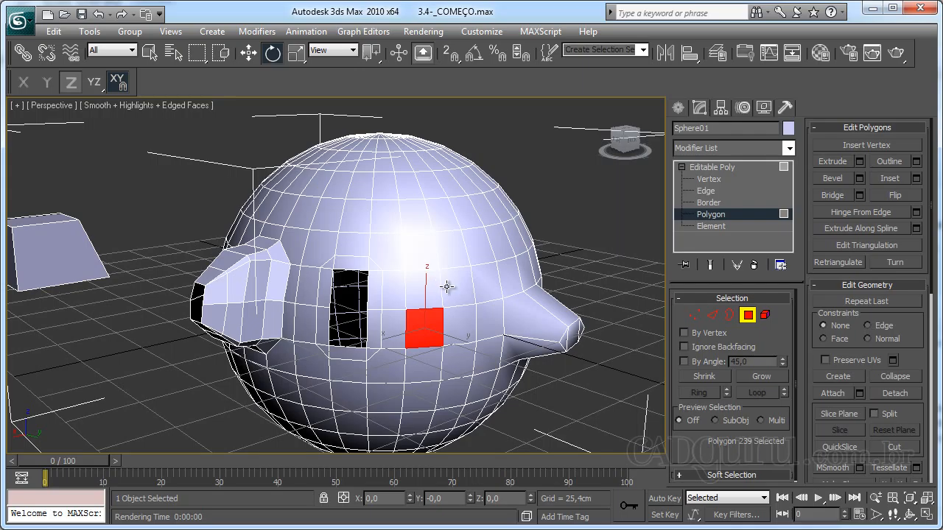
- Grow the polygon selection outward by several rings around the selected face
{"action": "left_click", "coordinate": [747, 374]}
{"action": "left_click", "coordinate": [748, 374]}
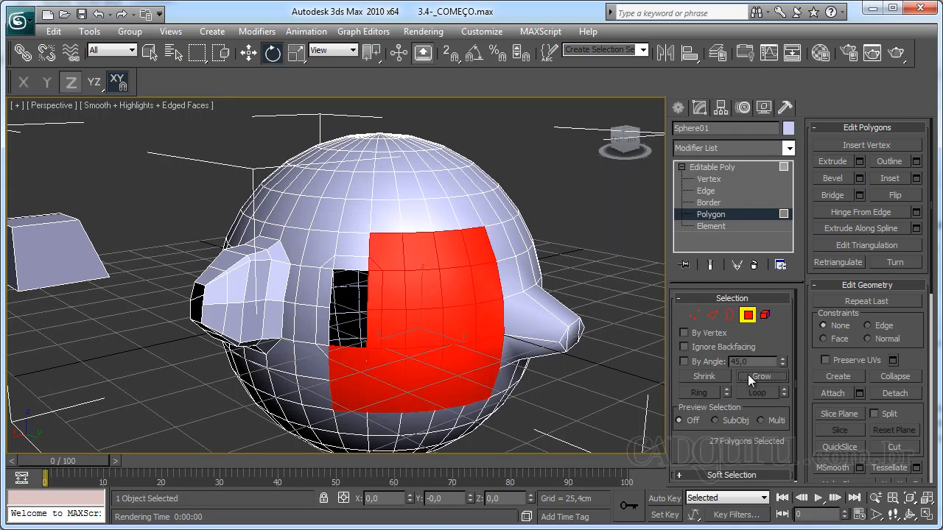
{"action": "left_click", "coordinate": [747, 374]}
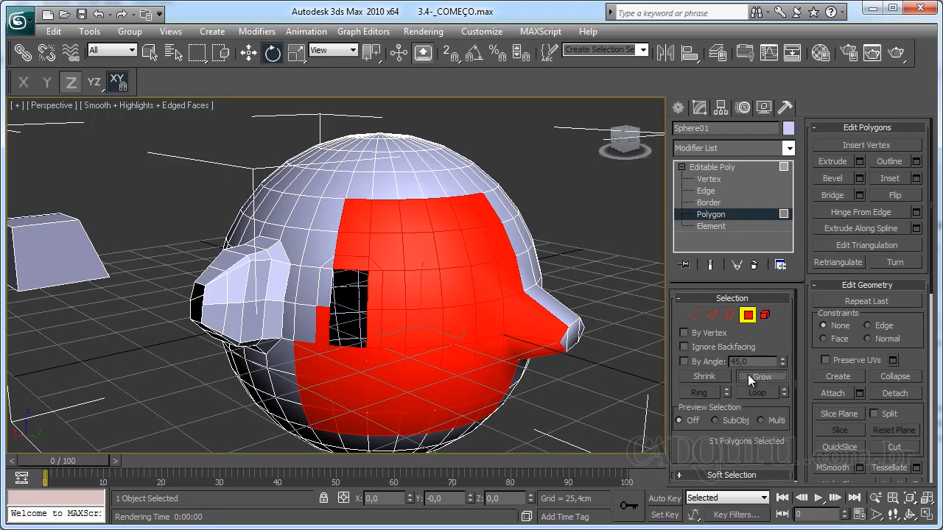
{"action": "left_click", "coordinate": [748, 374]}
- Shrink the selection back to the single polygon beside the rectangular opening
{"action": "left_click", "coordinate": [704, 376]}
{"action": "left_click", "coordinate": [703, 376]}
{"action": "left_click", "coordinate": [703, 375]}
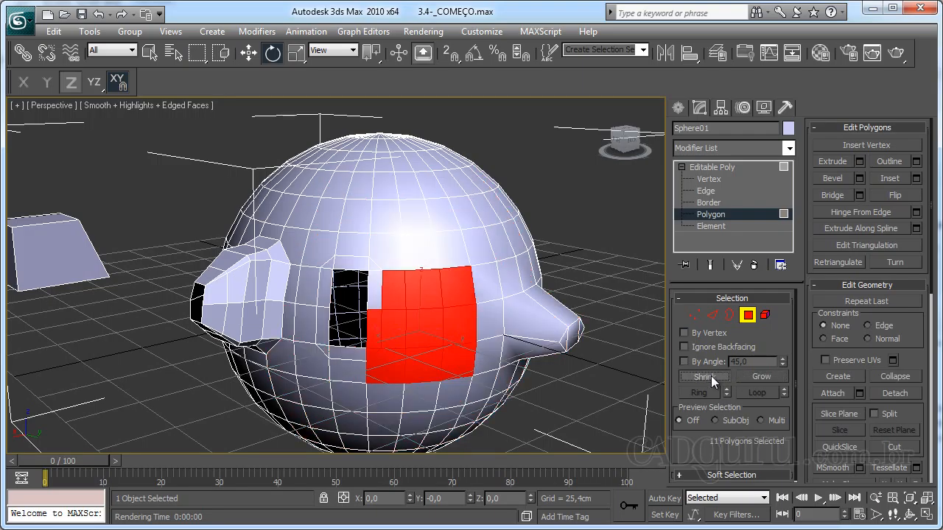
{"action": "left_click", "coordinate": [703, 376]}
{"action": "left_click", "coordinate": [704, 376]}
{"action": "left_click", "coordinate": [431, 339]}
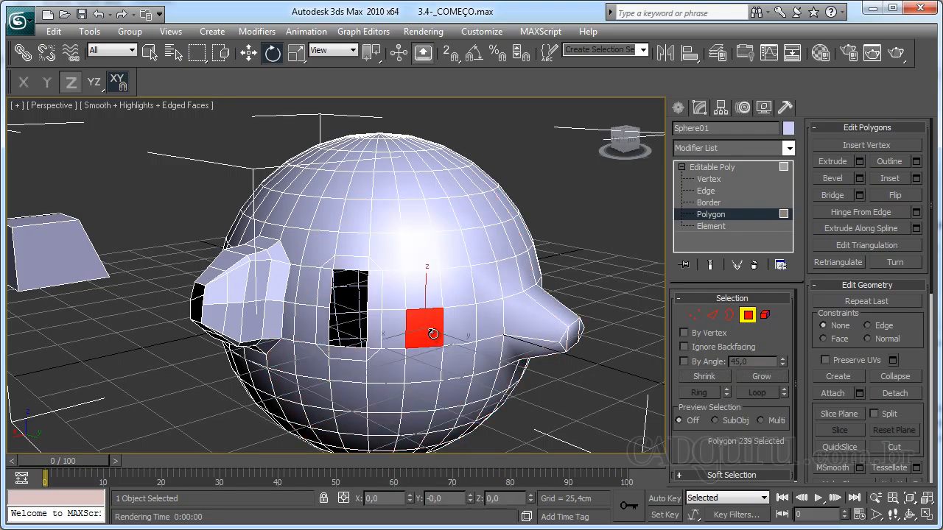
- Try moving the selected polygon outward along Y to about 93.3 cm, and undo the move
{"action": "mouse_move", "coordinate": [424, 340]}
{"action": "middle_mouse_down", "text": "alt"}
{"action": "mouse_move", "coordinate": [486, 361]}
{"action": "mouse_move", "coordinate": [476, 373]}
{"action": "mouse_move", "coordinate": [430, 346]}
{"action": "middle_mouse_up", "text": "alt"}
{"action": "scroll", "coordinate": [429, 346], "scroll_direction": "up", "scroll_amount": 5}
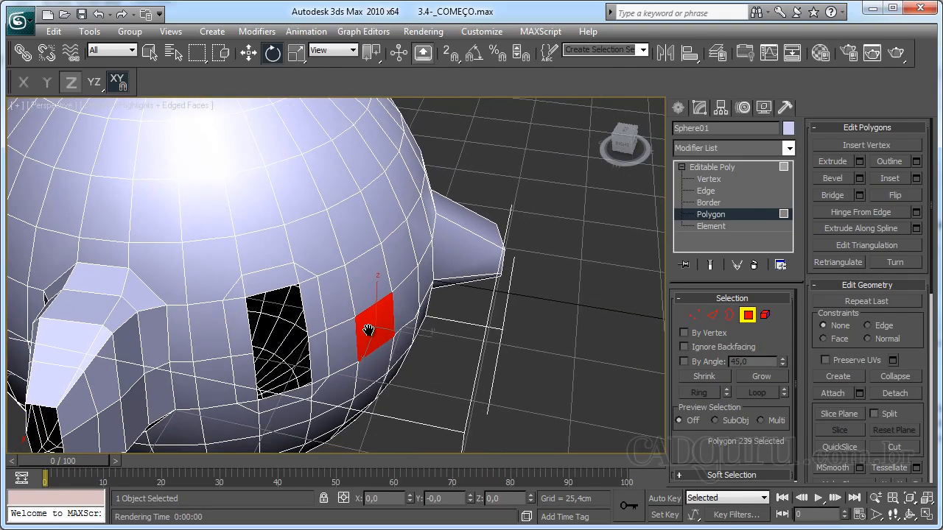
{"action": "key", "text": "w"}
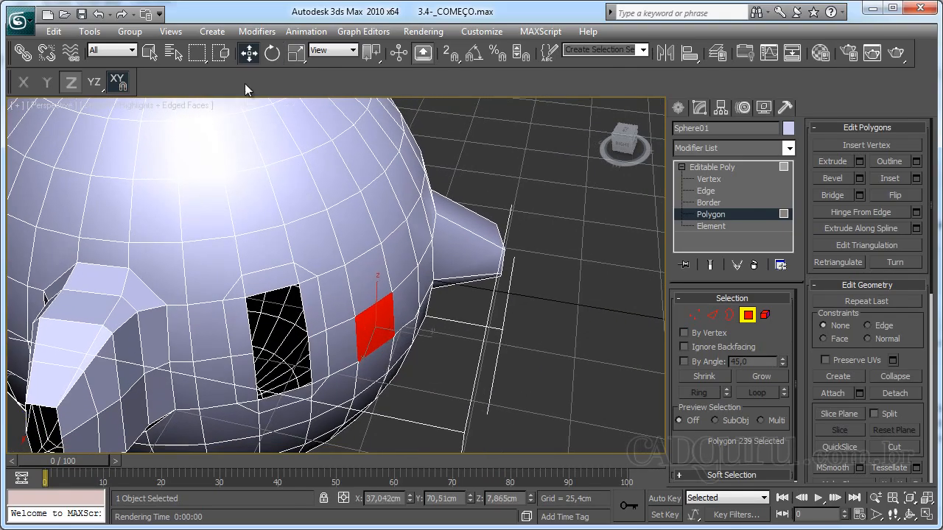
{"action": "middle_click_drag", "start_coordinate": [381, 311], "coordinate": [367, 295]}
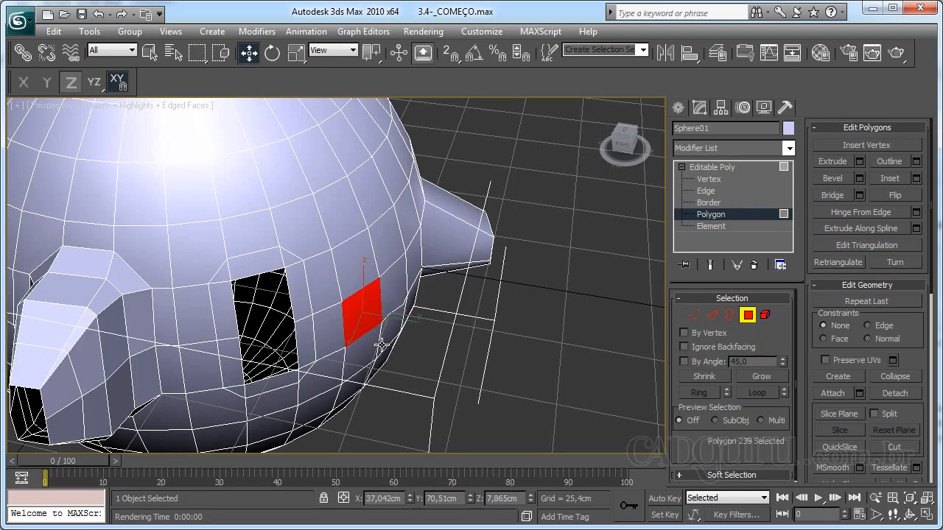
{"action": "left_click_drag", "start_coordinate": [397, 321], "coordinate": [475, 336], "text": "shift"}
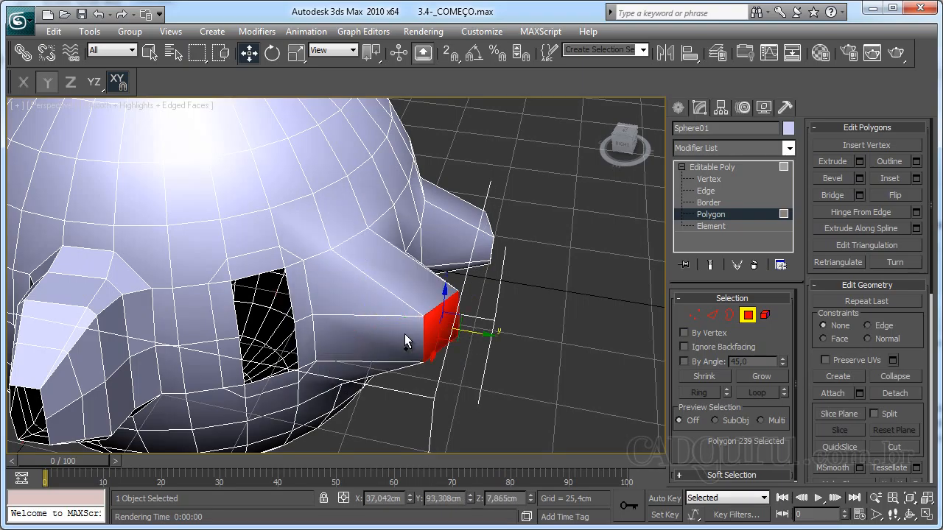
{"action": "key", "text": "ctrl+z"}
- Try moving the selected polygon along X and along Z, undoing each move
{"action": "left_click_drag", "start_coordinate": [351, 337], "coordinate": [320, 403], "text": "shift"}
{"action": "key", "text": "ctrl+z"}
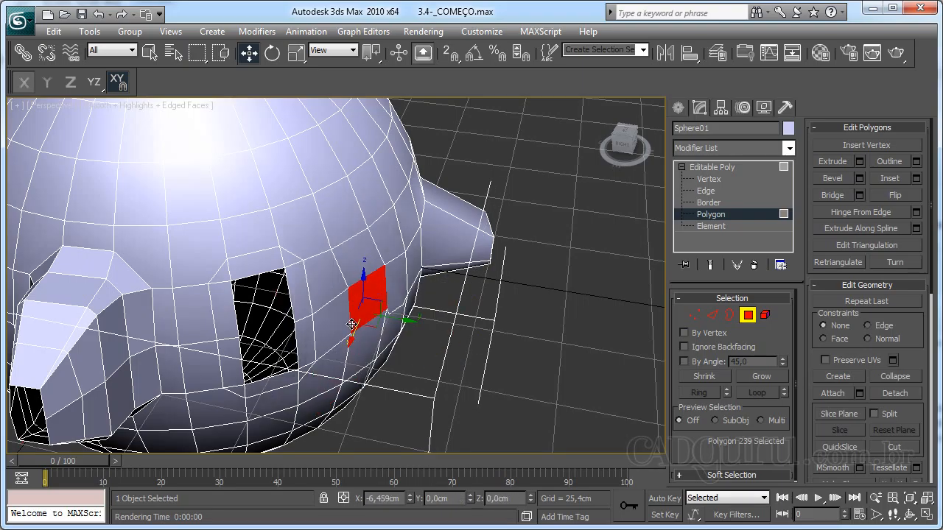
{"action": "mouse_move", "coordinate": [363, 285]}
{"action": "left_mouse_down", "text": "shift"}
{"action": "mouse_move", "coordinate": [364, 241]}
{"action": "mouse_move", "coordinate": [364, 267]}
{"action": "left_mouse_up", "text": "shift"}
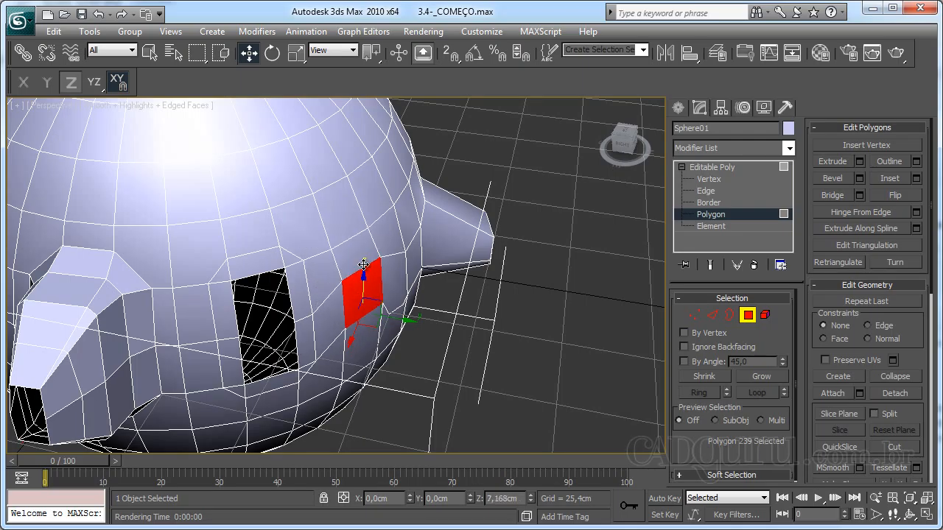
{"action": "key", "text": "ctrl+z"}
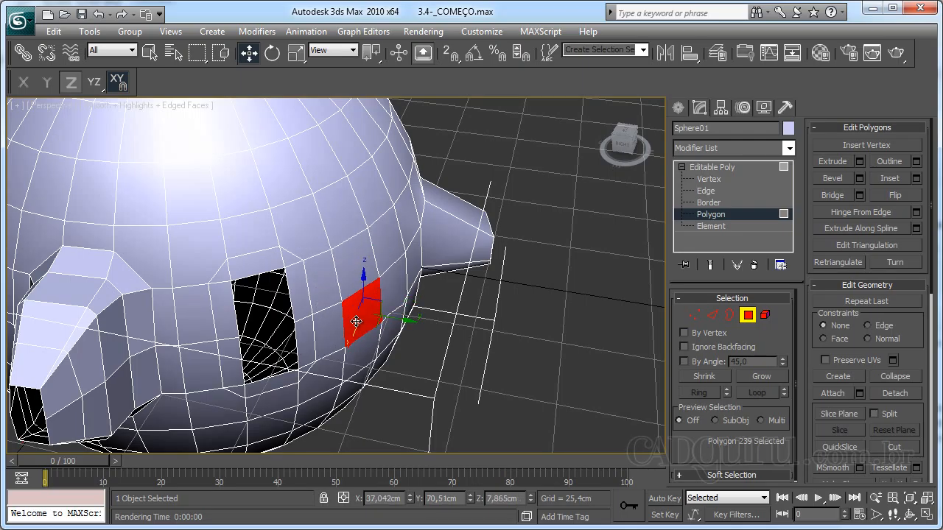
- Try rotating the selected polygon about Z and about X, undoing each rotation
{"action": "key", "text": "e"}
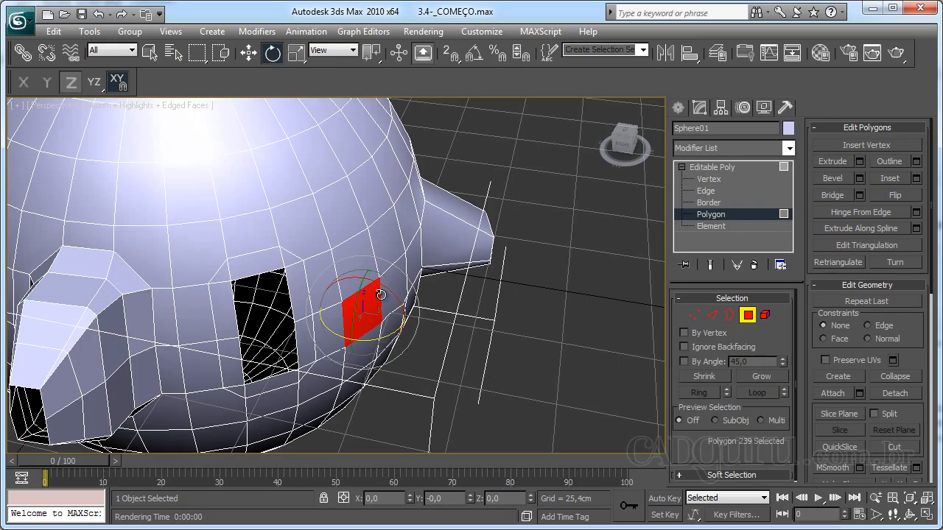
{"action": "left_click_drag", "start_coordinate": [376, 342], "coordinate": [410, 336]}
{"action": "key", "text": "ctrl+z"}
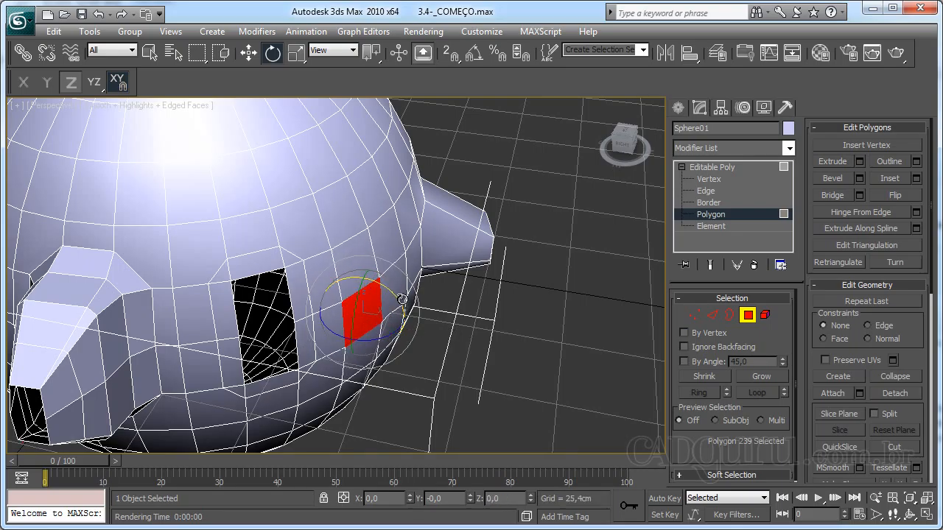
{"action": "left_click_drag", "start_coordinate": [401, 299], "coordinate": [433, 390]}
{"action": "key", "text": "ctrl+z"}
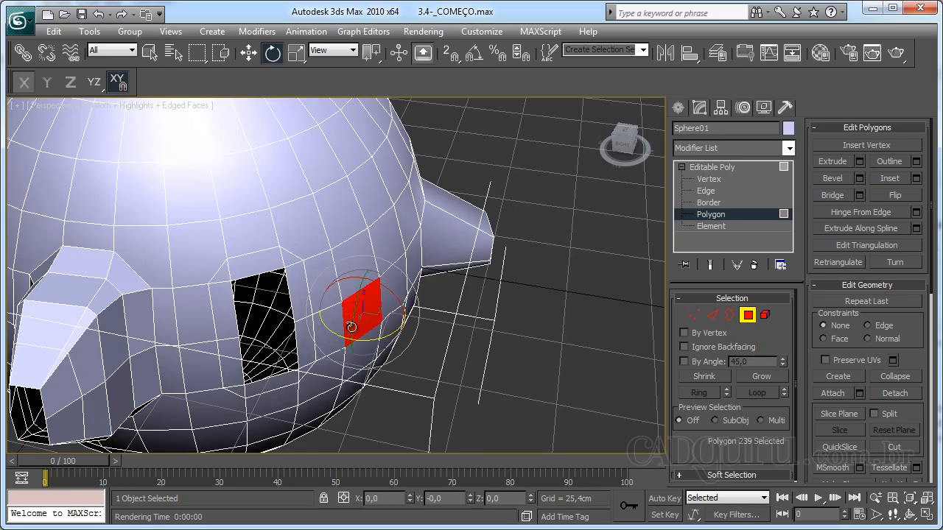
- Rotate the selected polygon about Z so that it faces along the Y axis
{"action": "left_click_drag", "start_coordinate": [372, 339], "coordinate": [411, 343]}
{"action": "middle_click_drag", "start_coordinate": [417, 357], "coordinate": [352, 367], "text": "alt"}
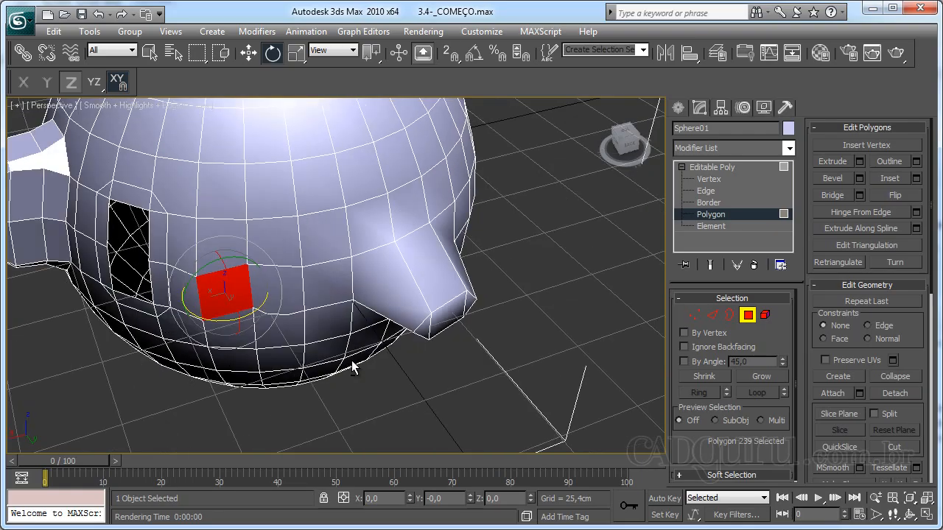
- Try pulling the rotated polygon outward along Y to about 114.6 cm, and undo the move
{"action": "key", "text": "w"}
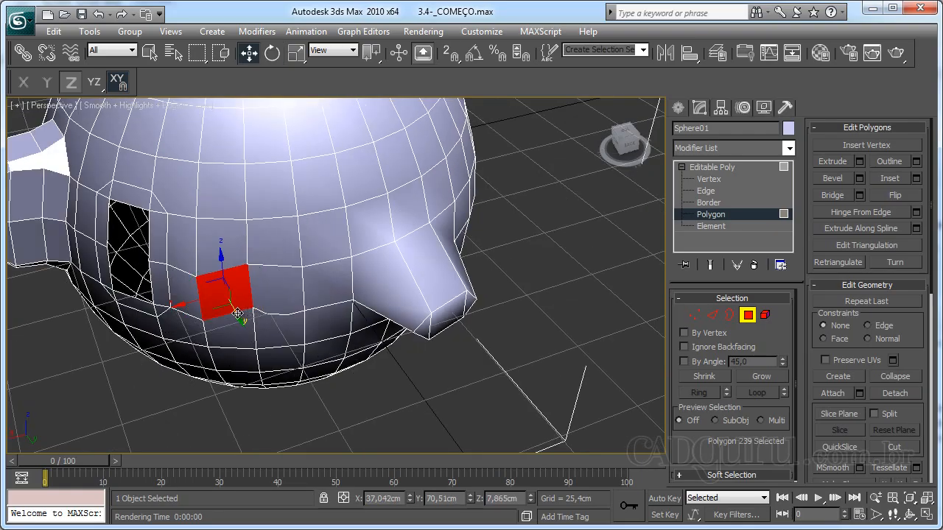
{"action": "left_click_drag", "start_coordinate": [237, 314], "coordinate": [320, 402]}
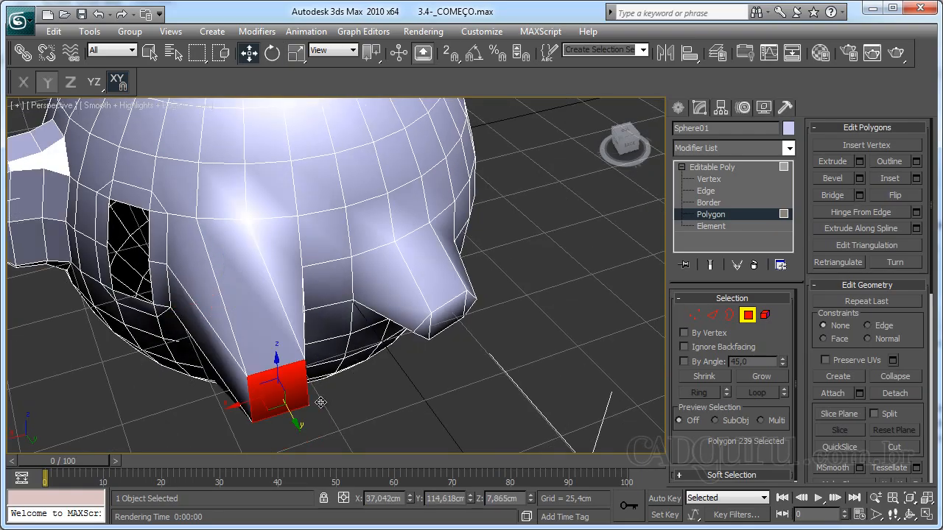
{"action": "key", "text": "ctrl+z"}
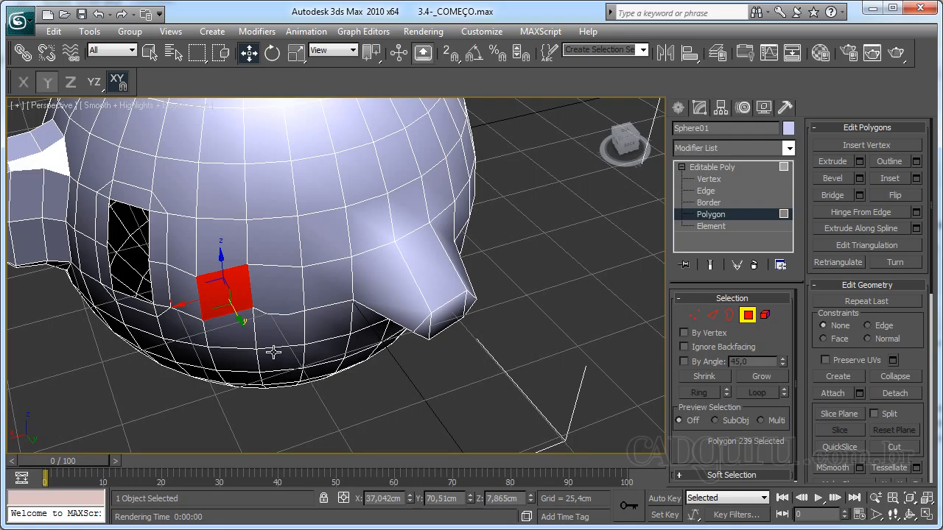
- Scale the selected polygon up uniformly to several times its size
{"action": "key", "text": "r"}
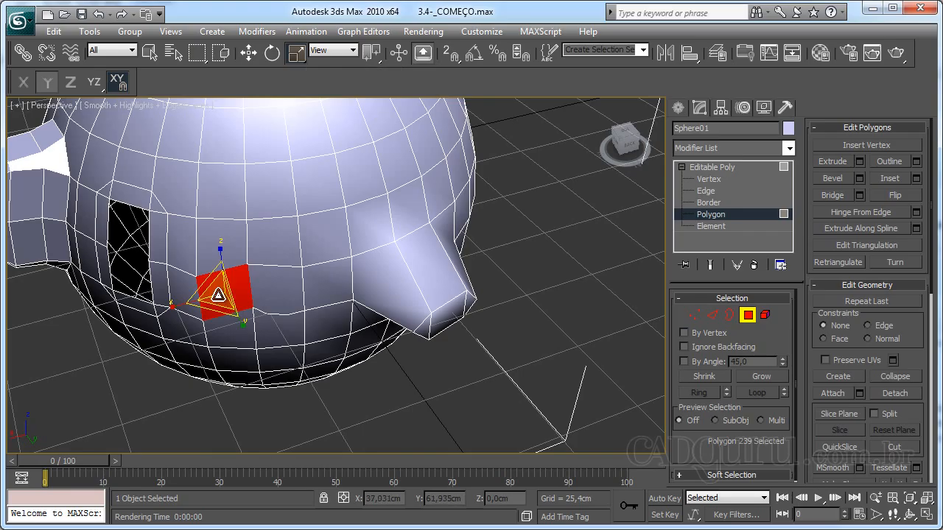
{"action": "middle_click_drag", "start_coordinate": [233, 325], "coordinate": [282, 331], "text": "alt"}
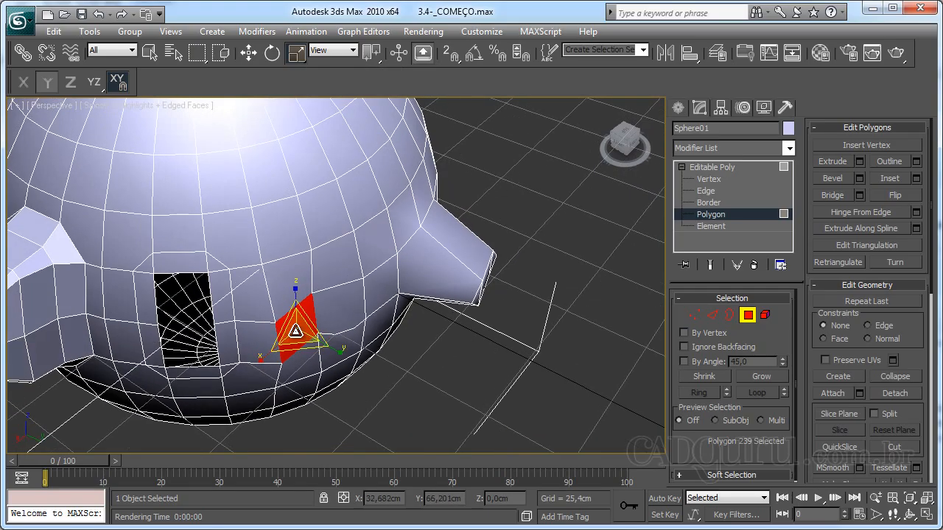
{"action": "left_click_drag", "start_coordinate": [296, 331], "coordinate": [342, 321]}
- Move the enlarged polygon outward along Y to about 122.8 cm, forming a flared protrusion on the sphere
{"action": "key", "text": "w"}
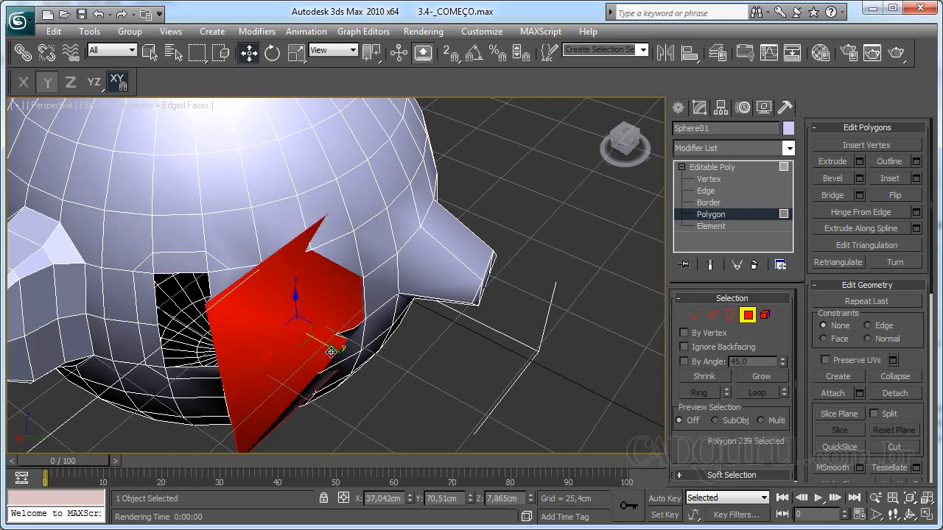
{"action": "left_click_drag", "start_coordinate": [329, 352], "coordinate": [493, 425]}
{"action": "scroll", "coordinate": [442, 339], "scroll_direction": "down", "scroll_amount": 3}
{"action": "middle_click_drag", "start_coordinate": [437, 331], "coordinate": [450, 300], "text": "alt"}
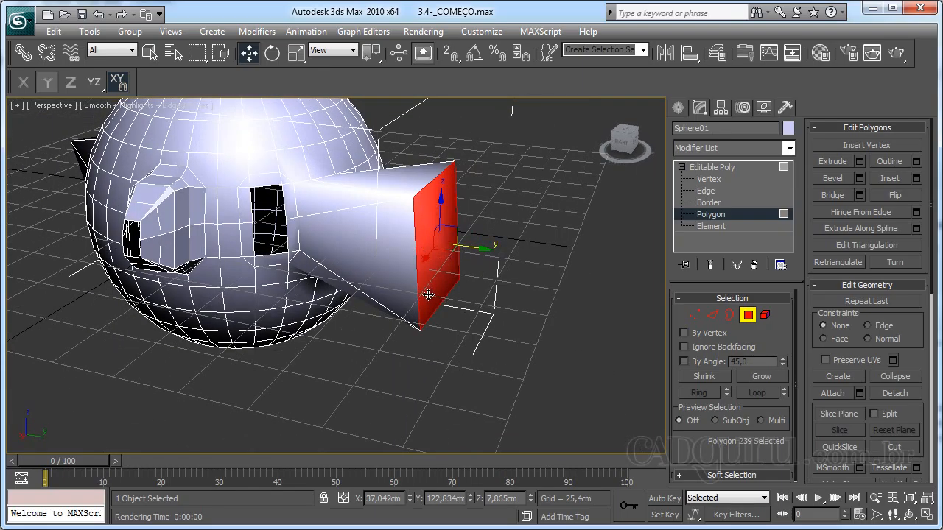
{"action": "middle_click_drag", "start_coordinate": [374, 329], "coordinate": [429, 374]}
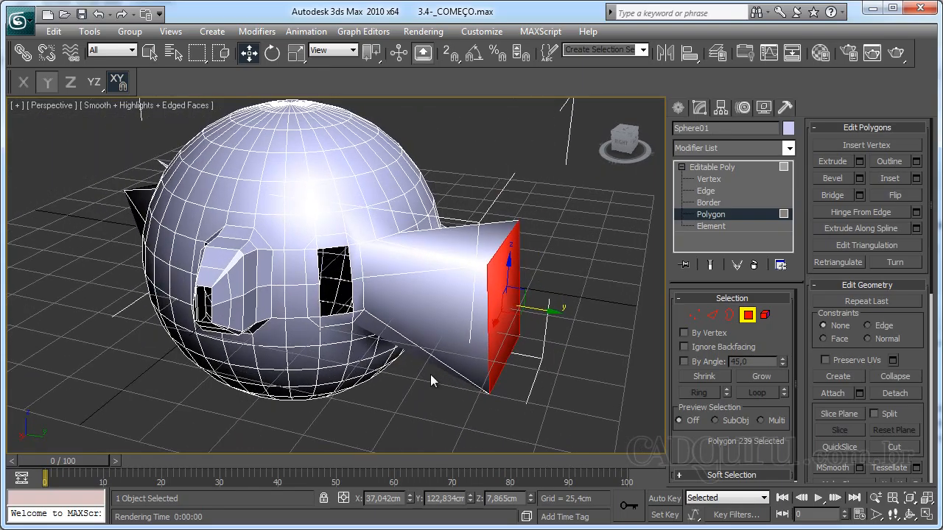
{"action": "middle_click_drag", "start_coordinate": [471, 359], "coordinate": [441, 361]}
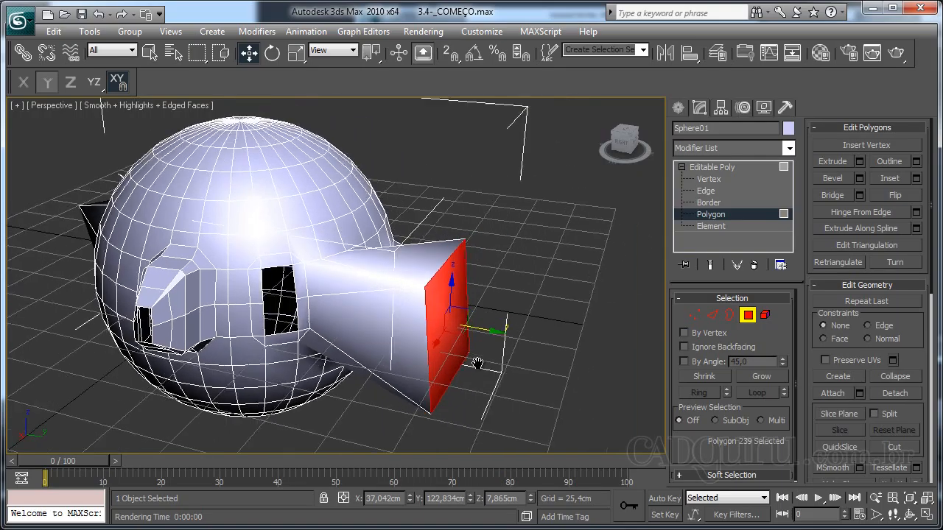
- Clone the protrusion's end polygon to an element, placing the copy along Y at about 170.4 cm
{"action": "middle_click_drag", "start_coordinate": [439, 318], "coordinate": [416, 306], "text": "alt"}
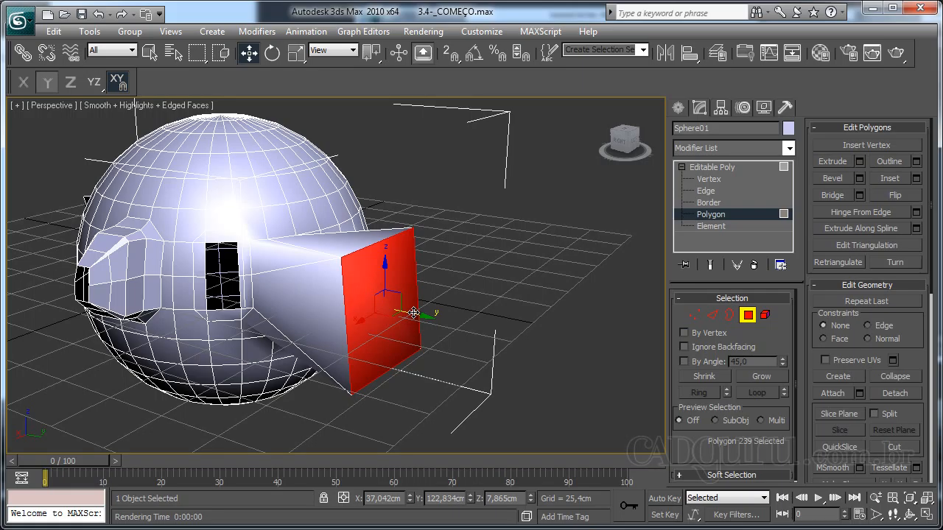
{"action": "left_click_drag", "start_coordinate": [414, 313], "coordinate": [514, 351], "text": "shift"}
{"action": "left_click", "coordinate": [662, 225]}
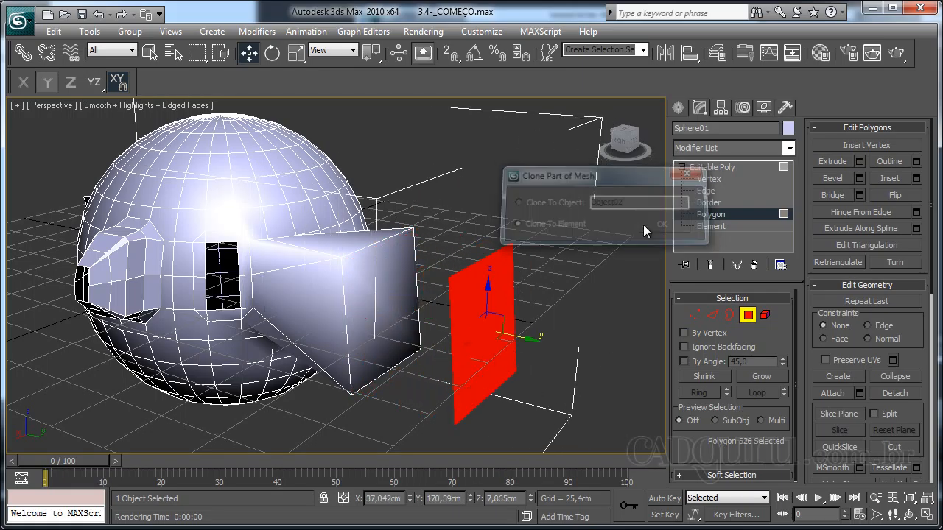
- Delete the protrusion's end polygon, then try extending its open border along Y to about 153.2 cm and undo the extension
{"action": "left_click", "coordinate": [378, 296]}
{"action": "key", "text": "Delete"}
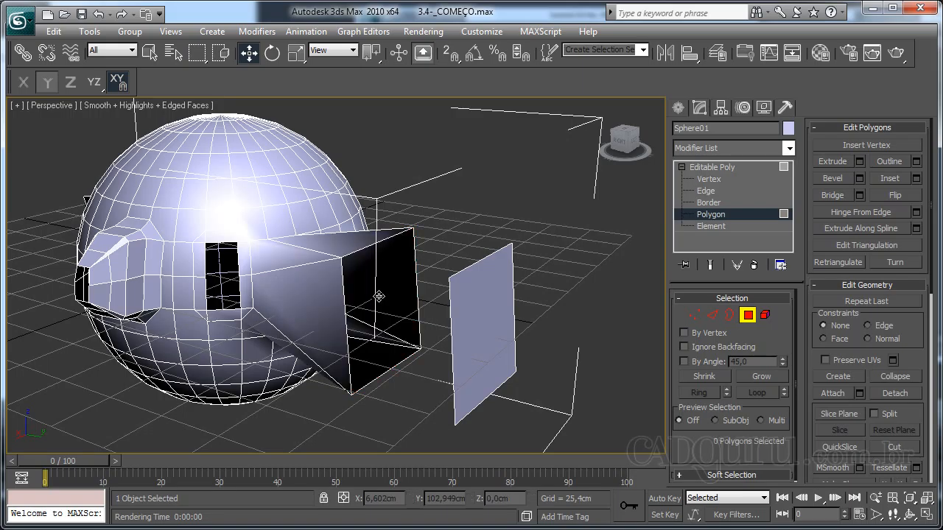
{"action": "left_click", "coordinate": [729, 315]}
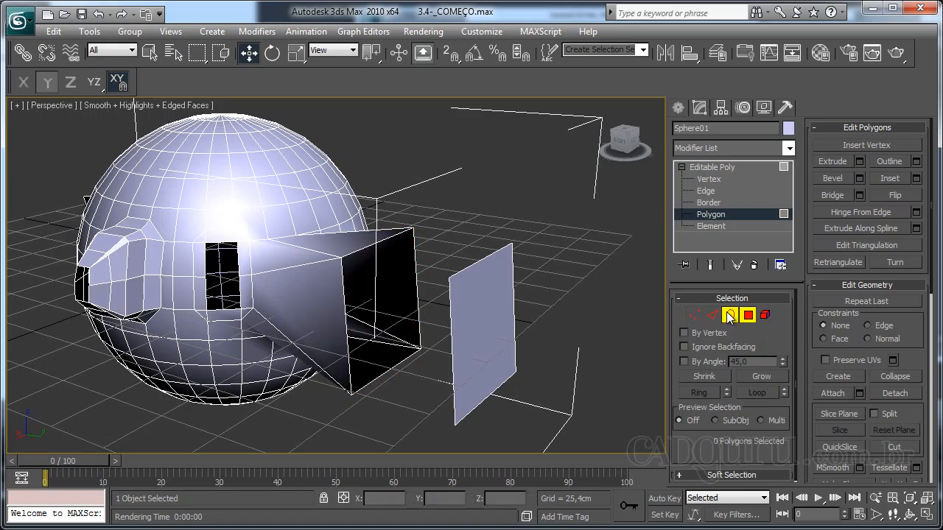
{"action": "left_click", "coordinate": [346, 254]}
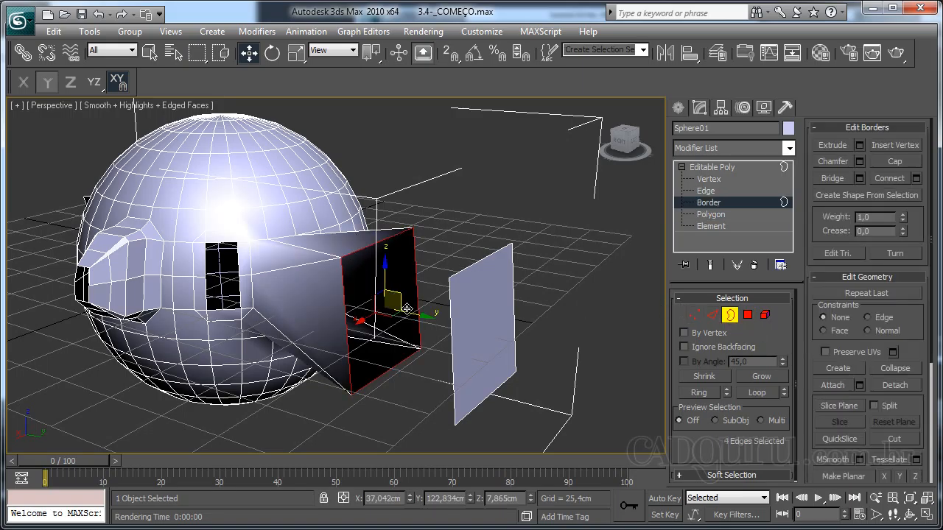
{"action": "left_click_drag", "start_coordinate": [411, 311], "coordinate": [473, 332], "text": "shift"}
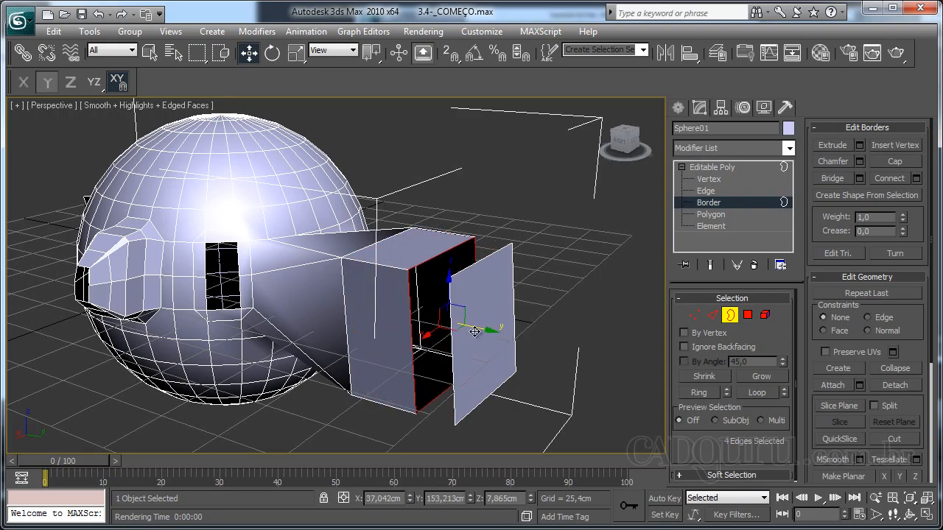
{"action": "key", "text": "ctrl+z"}
- Try extending the opening's upper edge along Y, then undo back to before the end polygon was deleted and cloned
{"action": "left_click", "coordinate": [713, 315]}
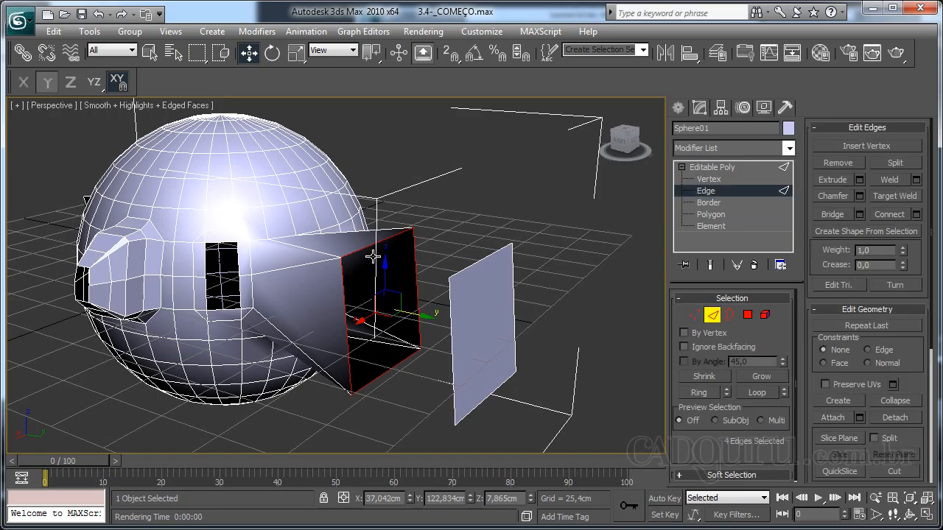
{"action": "left_click", "coordinate": [359, 252]}
{"action": "left_click_drag", "start_coordinate": [405, 248], "coordinate": [472, 261], "text": "shift"}
{"action": "key", "text": "ctrl+z"}
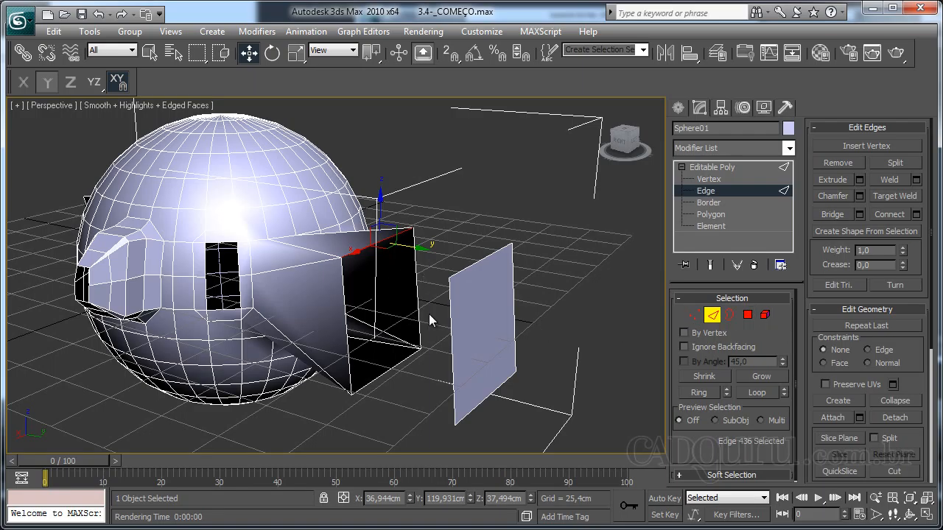
{"action": "left_click", "coordinate": [496, 355]}
{"action": "key", "text": "ctrl+z"}
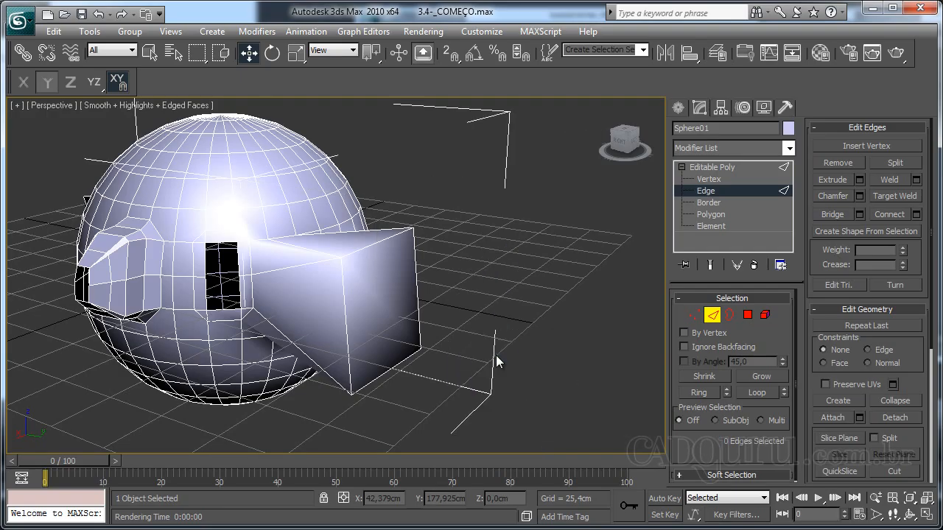
- Extrude the front polygon of the separate block beside the sphere outward, adding a new segment to the block
{"action": "middle_click_drag", "start_coordinate": [370, 341], "coordinate": [674, 361], "text": "alt"}
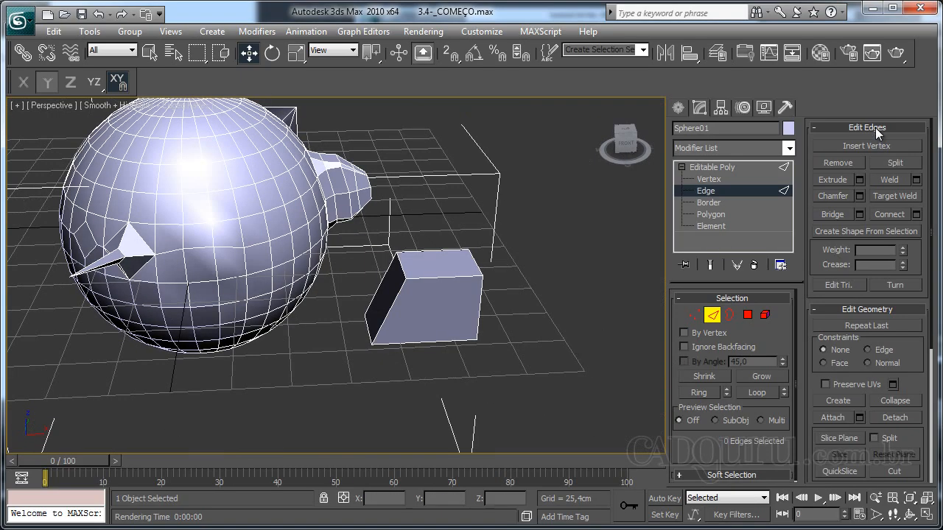
{"action": "left_click", "coordinate": [748, 315]}
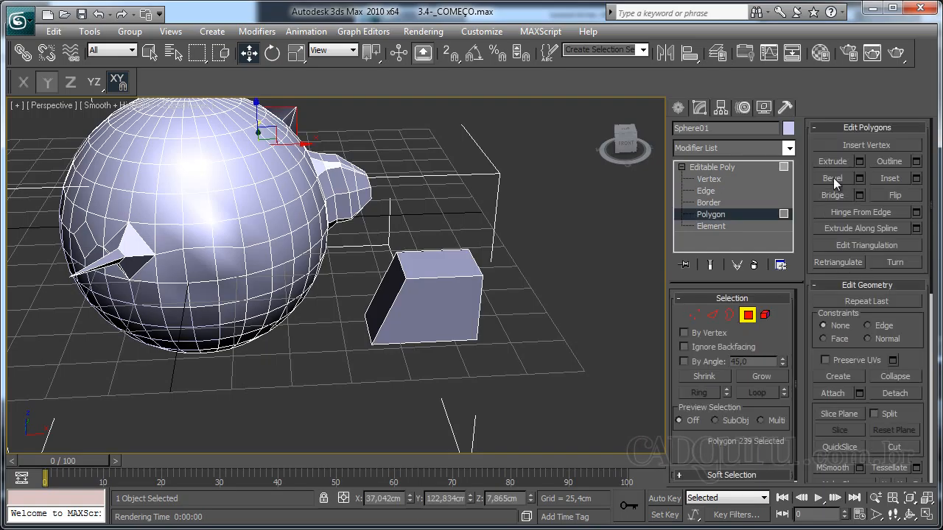
{"action": "middle_click_drag", "start_coordinate": [641, 268], "coordinate": [439, 308], "text": "alt"}
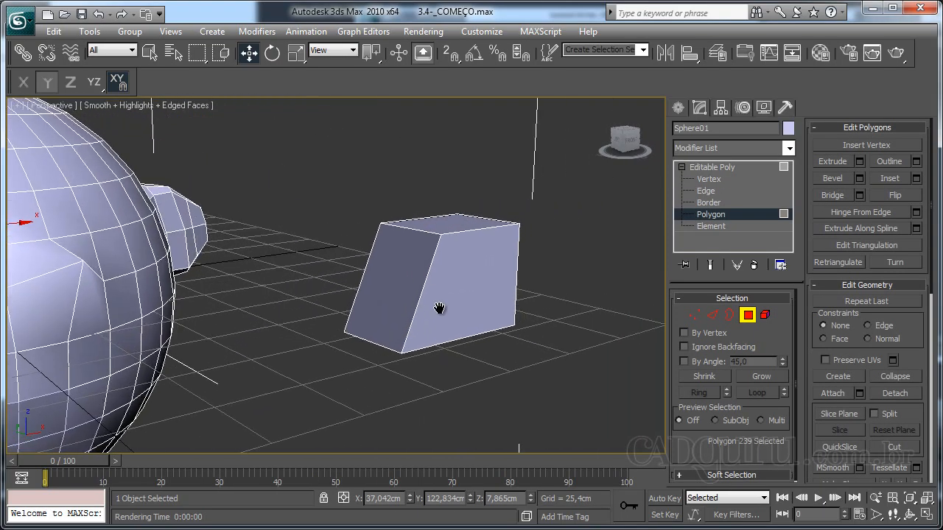
{"action": "left_click", "coordinate": [841, 162]}
{"action": "middle_click_drag", "start_coordinate": [521, 300], "coordinate": [513, 326]}
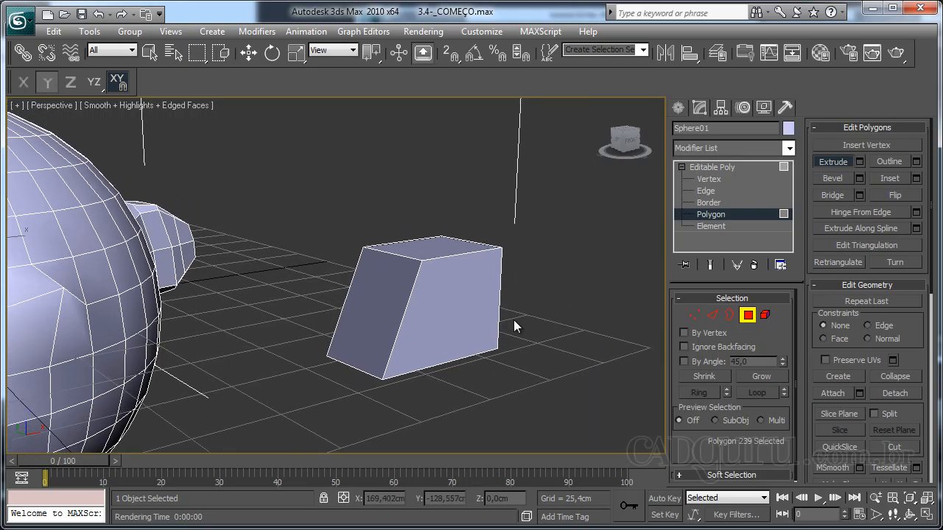
{"action": "left_click", "coordinate": [459, 321]}
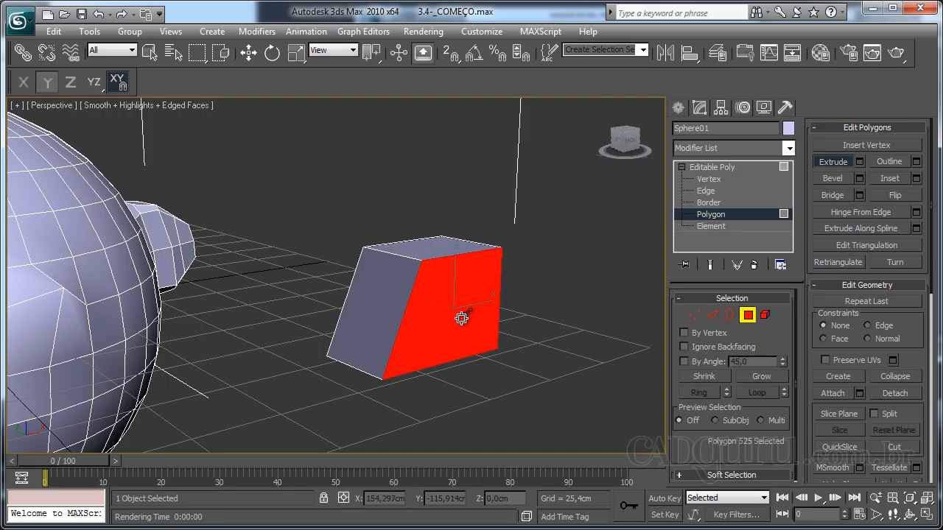
{"action": "mouse_move", "coordinate": [459, 316]}
{"action": "left_mouse_down"}
{"action": "mouse_move", "coordinate": [465, 223]}
{"action": "mouse_move", "coordinate": [469, 329]}
{"action": "mouse_move", "coordinate": [476, 235]}
{"action": "mouse_move", "coordinate": [484, 333]}
{"action": "mouse_move", "coordinate": [485, 266]}
{"action": "mouse_move", "coordinate": [518, 331]}
{"action": "left_mouse_up"}
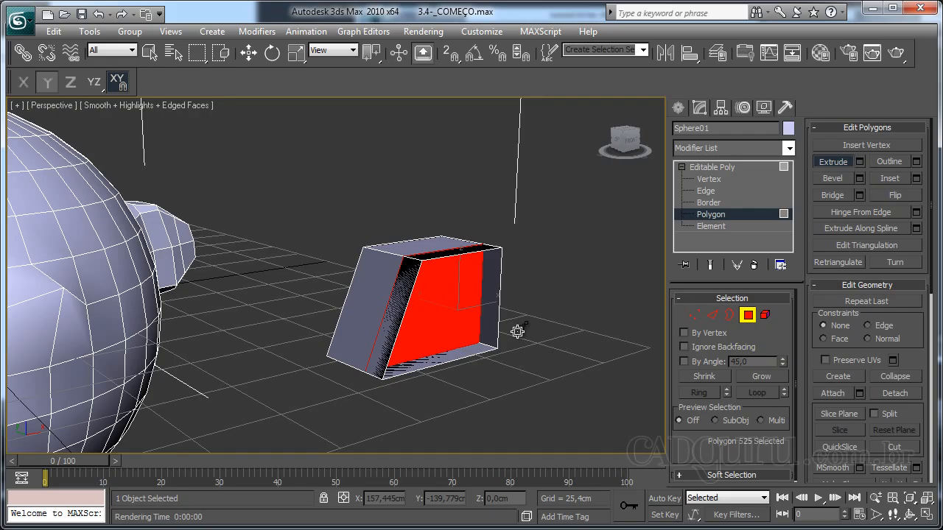
{"action": "left_click_drag", "start_coordinate": [517, 331], "coordinate": [434, 255]}
- Preview a further extrusion of the block's front polygon through the Extrude Polygons settings, and cancel it
{"action": "middle_click_drag", "start_coordinate": [565, 339], "coordinate": [486, 324]}
{"action": "scroll", "coordinate": [511, 318], "scroll_direction": "down", "scroll_amount": 3}
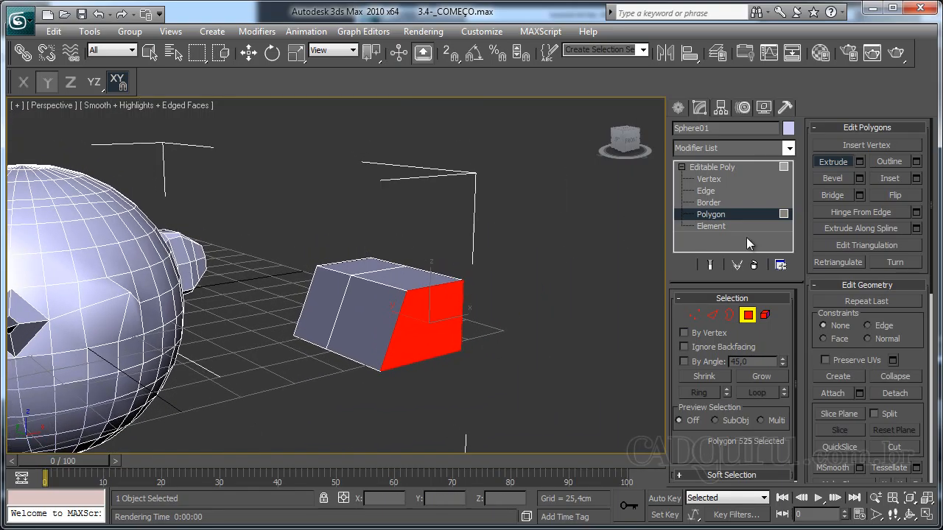
{"action": "left_click", "coordinate": [860, 161]}
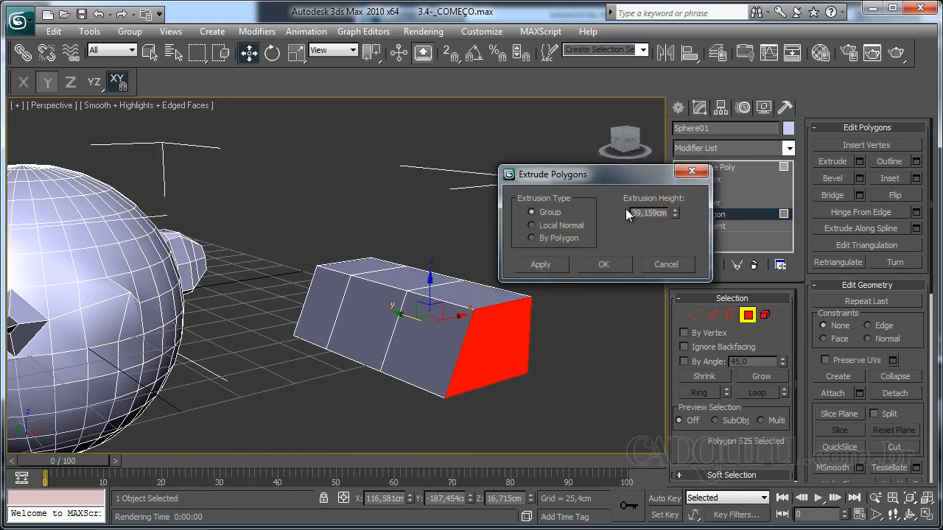
{"action": "left_click", "coordinate": [657, 265]}
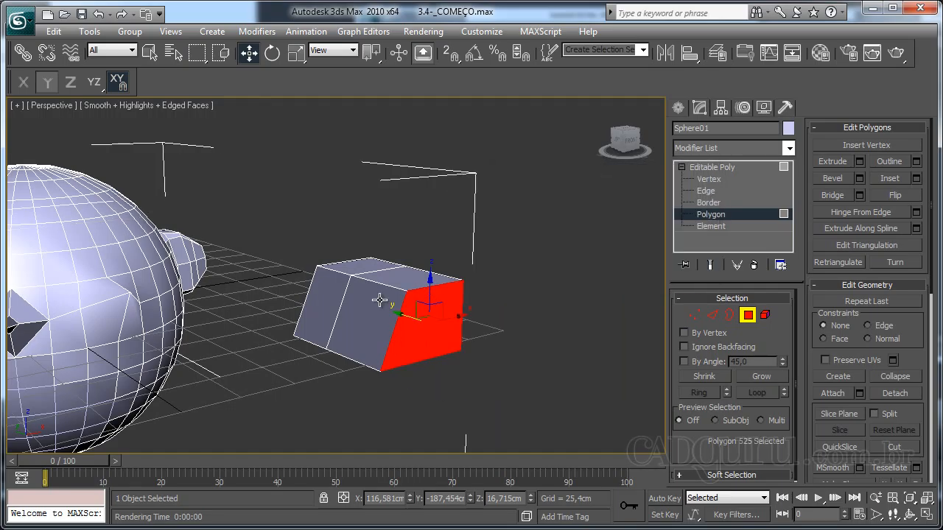
- Try extruding the block's rear side polygon toward the sphere, preview and cancel a second extrusion, and undo the first
{"action": "left_click", "coordinate": [331, 301]}
{"action": "left_click", "coordinate": [832, 161]}
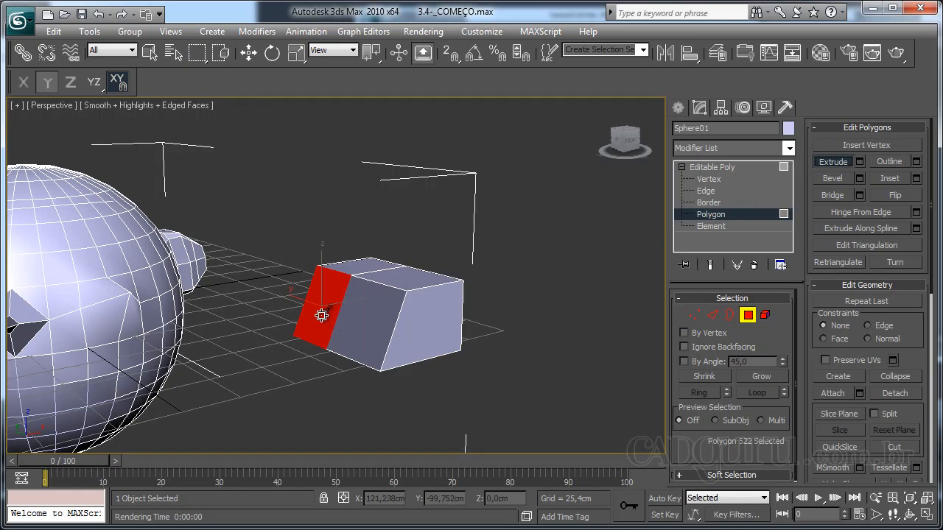
{"action": "left_click_drag", "start_coordinate": [322, 315], "coordinate": [337, 252]}
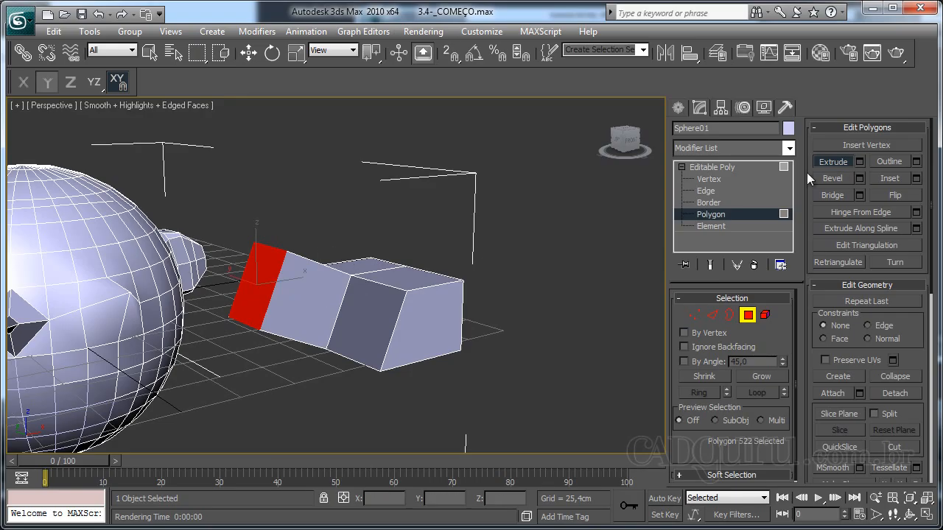
{"action": "left_click", "coordinate": [860, 162]}
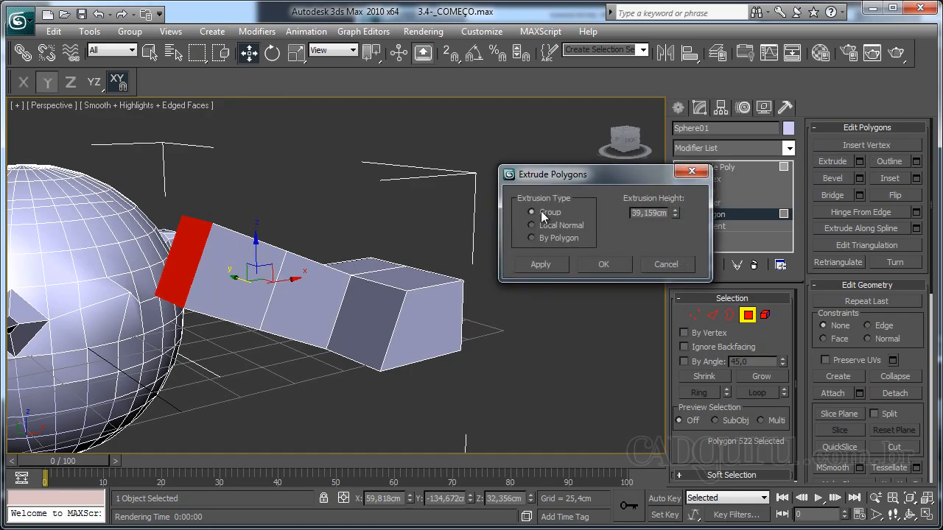
{"action": "left_click", "coordinate": [660, 266]}
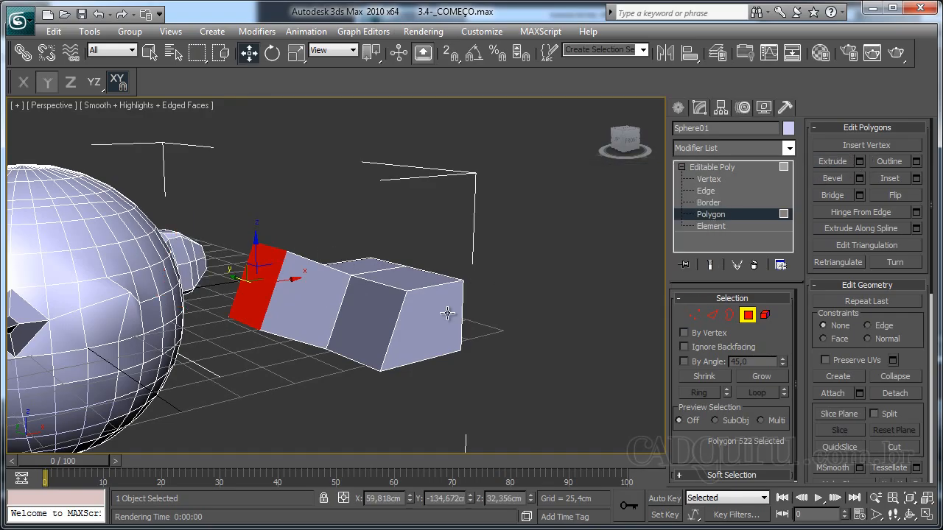
{"action": "mouse_move", "coordinate": [456, 295]}
{"action": "middle_mouse_down", "text": "alt"}
{"action": "mouse_move", "coordinate": [427, 332]}
{"action": "mouse_move", "coordinate": [479, 299]}
{"action": "mouse_move", "coordinate": [471, 310]}
{"action": "mouse_move", "coordinate": [460, 291]}
{"action": "middle_mouse_up", "text": "alt"}
{"action": "key", "text": "ctrl+z"}
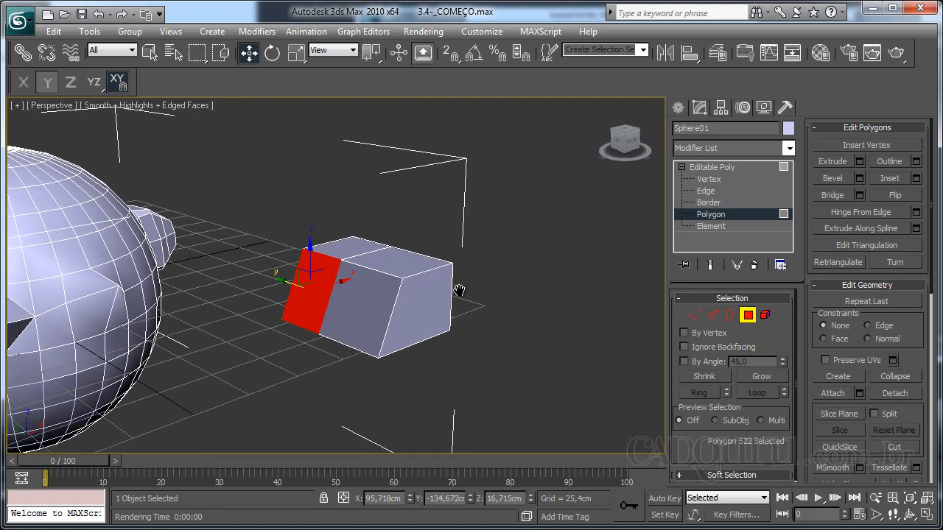
- Bevel the block's front polygon outward with a smaller outline to form a tapered segment
{"action": "left_click", "coordinate": [845, 177]}
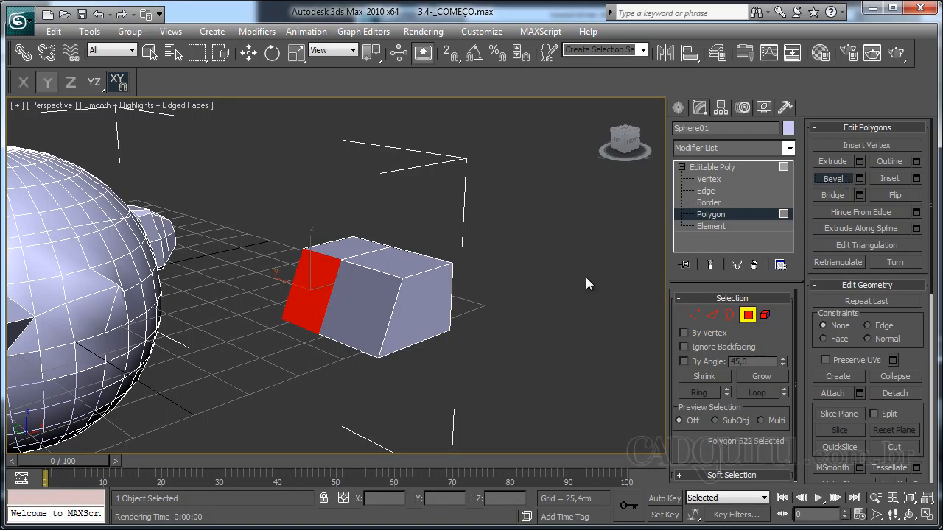
{"action": "left_click", "coordinate": [447, 324]}
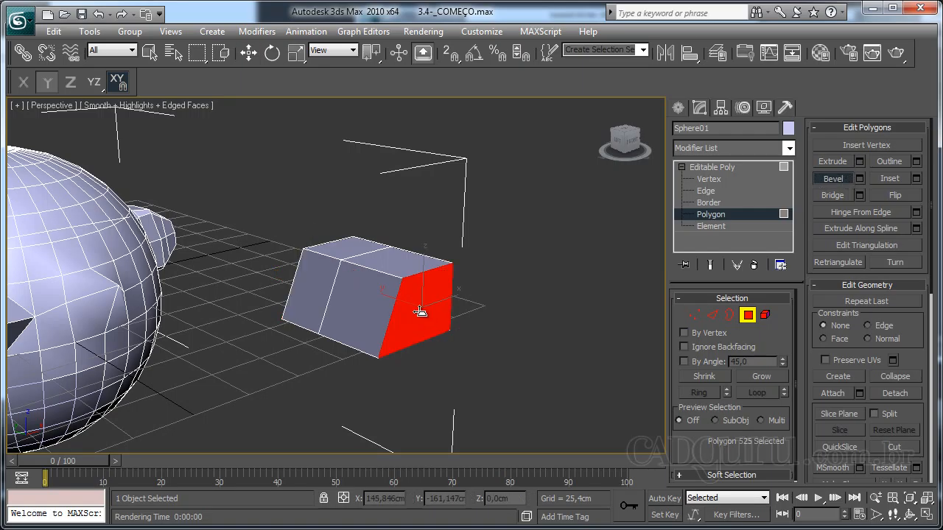
{"action": "left_click_drag", "start_coordinate": [420, 311], "coordinate": [434, 214]}
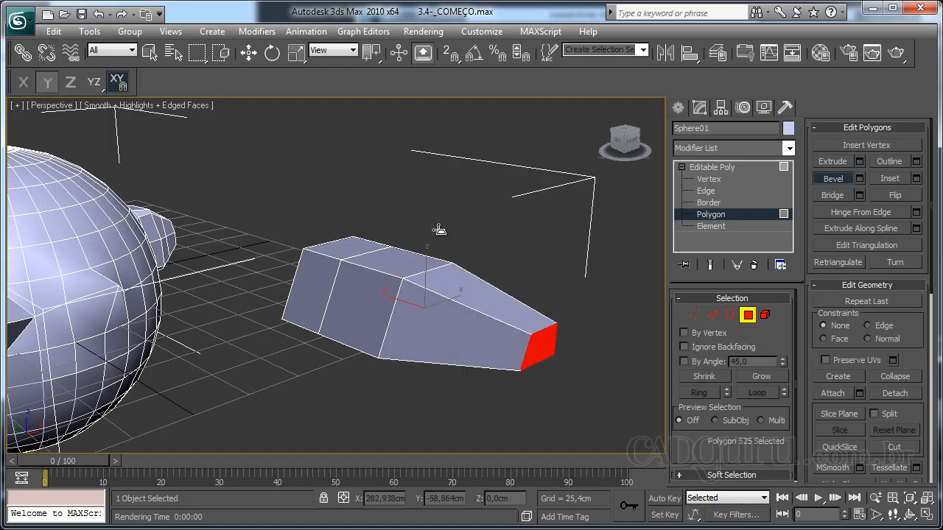
- Bevel the tapered end twice more, first narrowing it to a small tip and then flaring it into a wide polygon
{"action": "middle_click_drag", "start_coordinate": [546, 344], "coordinate": [427, 318]}
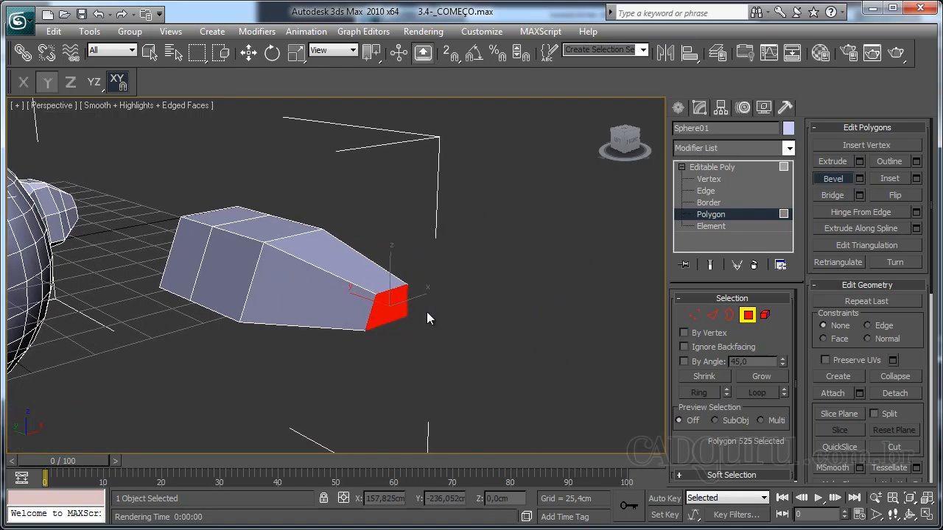
{"action": "left_click_drag", "start_coordinate": [402, 312], "coordinate": [396, 233]}
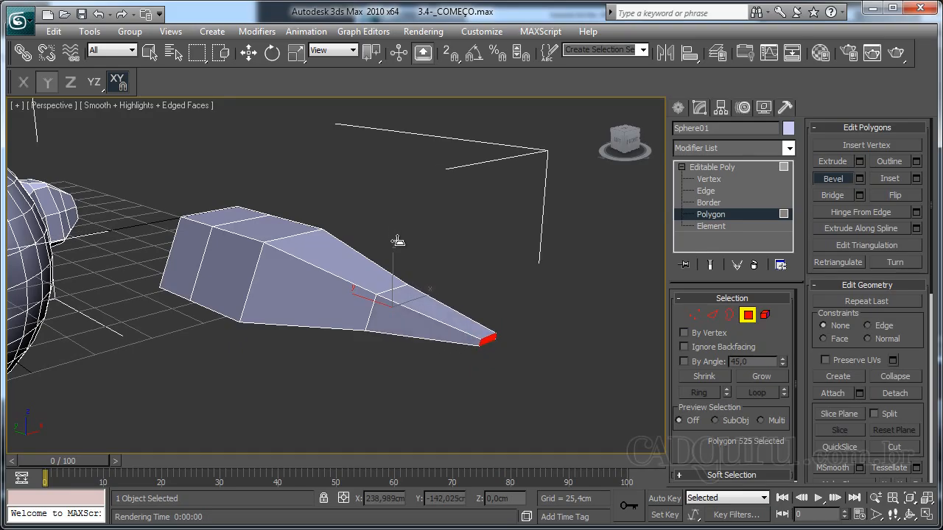
{"action": "left_click", "coordinate": [398, 241]}
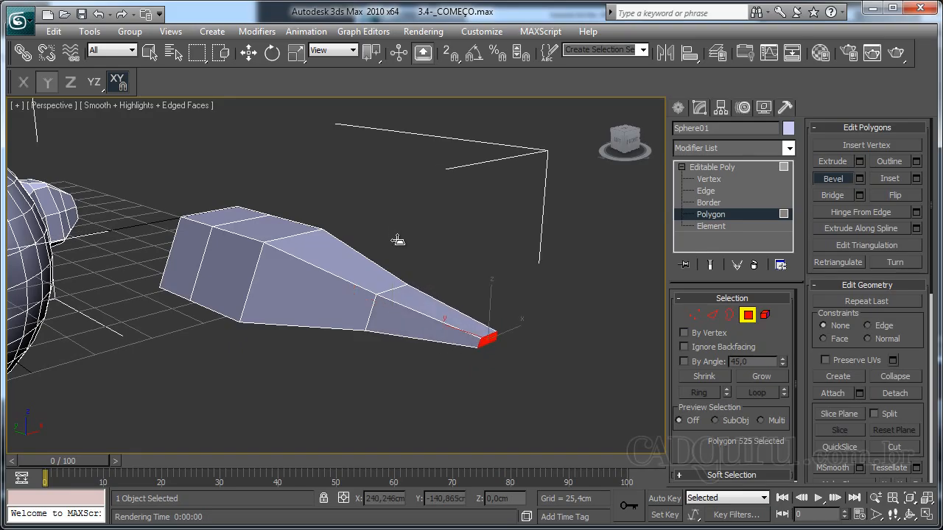
{"action": "left_click", "coordinate": [491, 339]}
{"action": "left_click", "coordinate": [489, 294]}
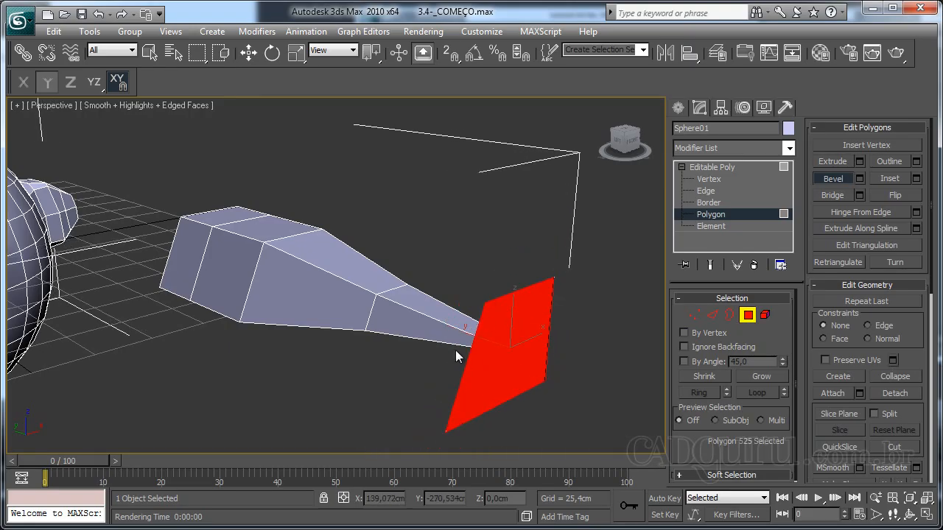
- Shrink the flared end polygon with Outline to less than half its size
{"action": "middle_click_drag", "start_coordinate": [455, 350], "coordinate": [436, 315], "text": "alt"}
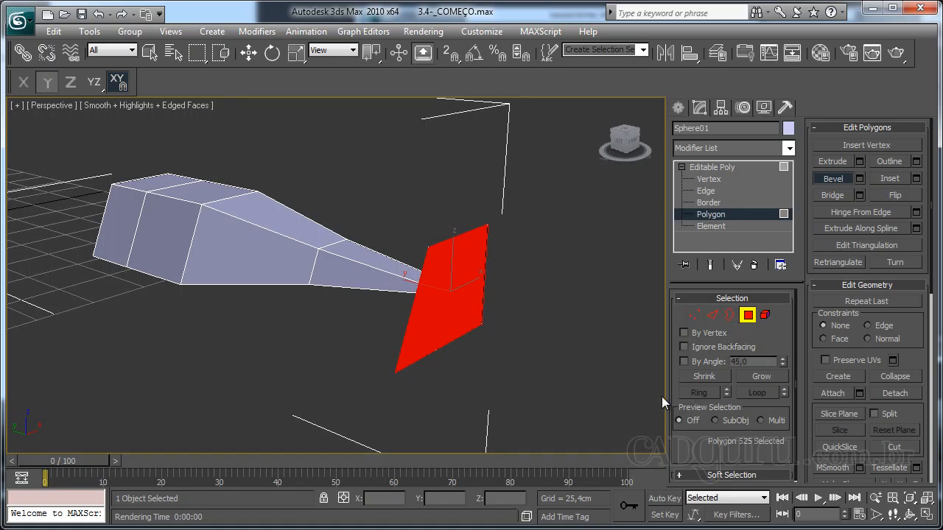
{"action": "left_click", "coordinate": [889, 162]}
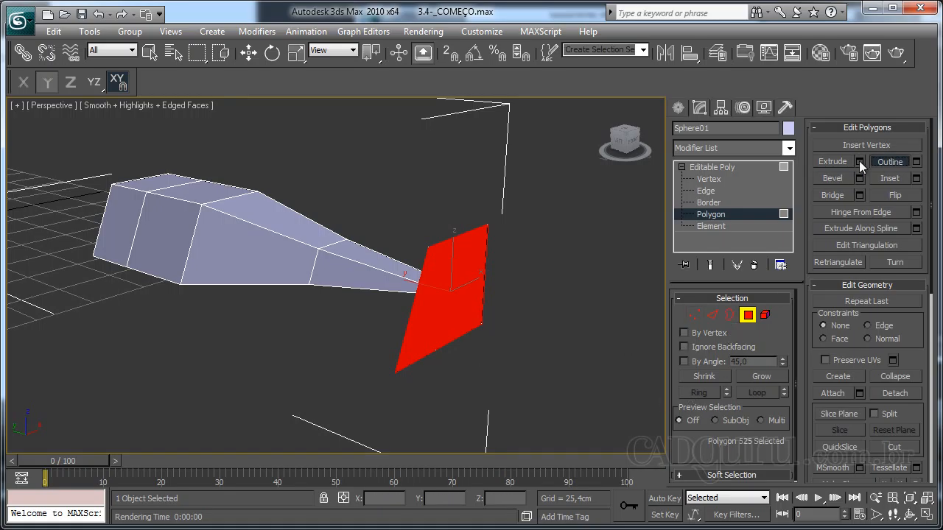
{"action": "left_click_drag", "start_coordinate": [442, 295], "coordinate": [462, 317]}
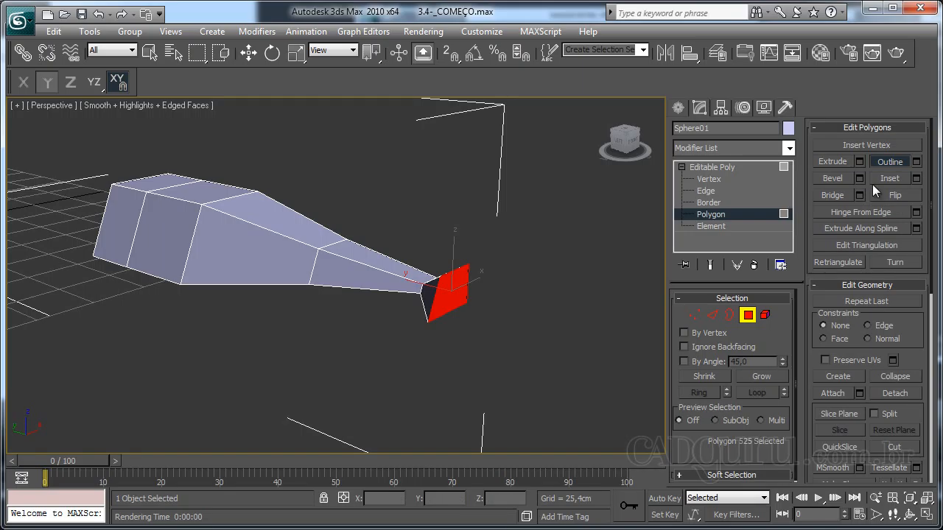
- Inset the flared end polygon to create a smaller polygon framed by a border of new faces
{"action": "middle_click_drag", "start_coordinate": [457, 303], "coordinate": [380, 309]}
{"action": "scroll", "coordinate": [470, 297], "scroll_direction": "up", "scroll_amount": 4}
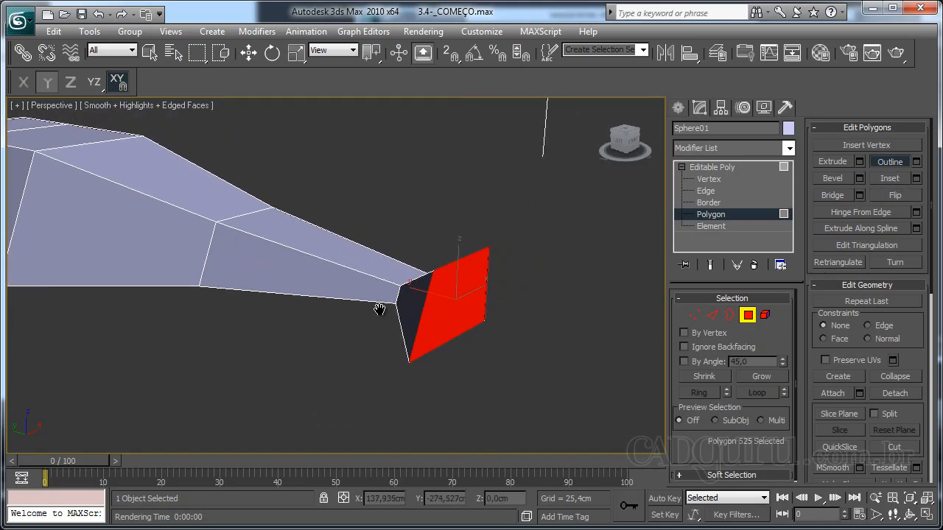
{"action": "left_click", "coordinate": [889, 179]}
{"action": "left_click_drag", "start_coordinate": [463, 297], "coordinate": [480, 322]}
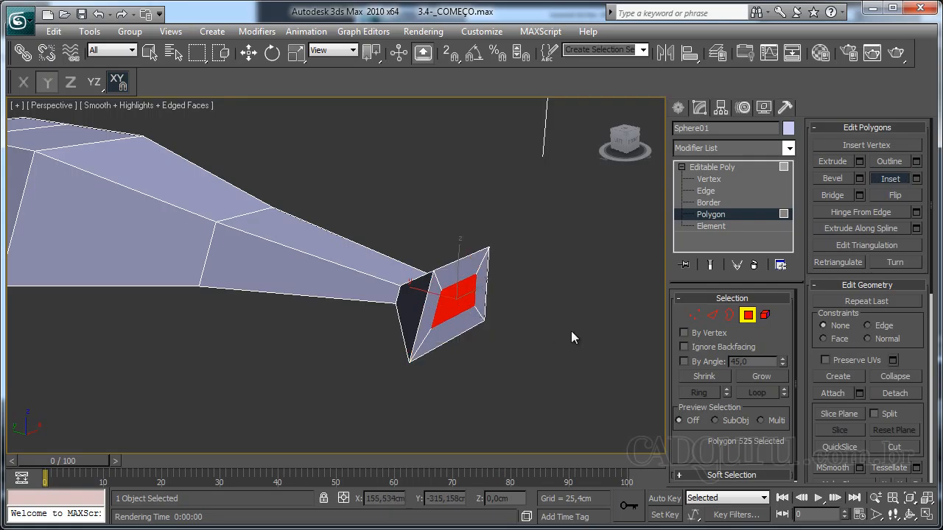
{"action": "middle_click_drag", "start_coordinate": [537, 338], "coordinate": [581, 376]}
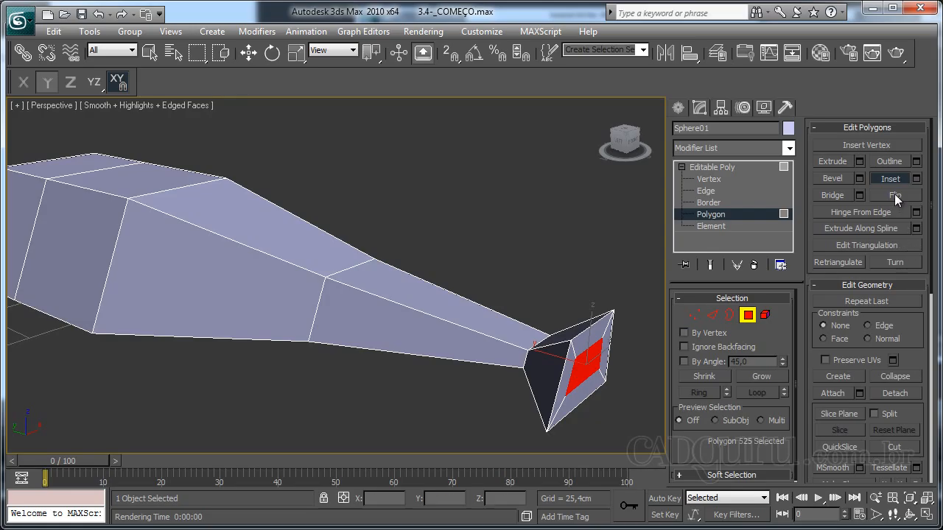
{"action": "middle_click_drag", "start_coordinate": [490, 257], "coordinate": [438, 251]}
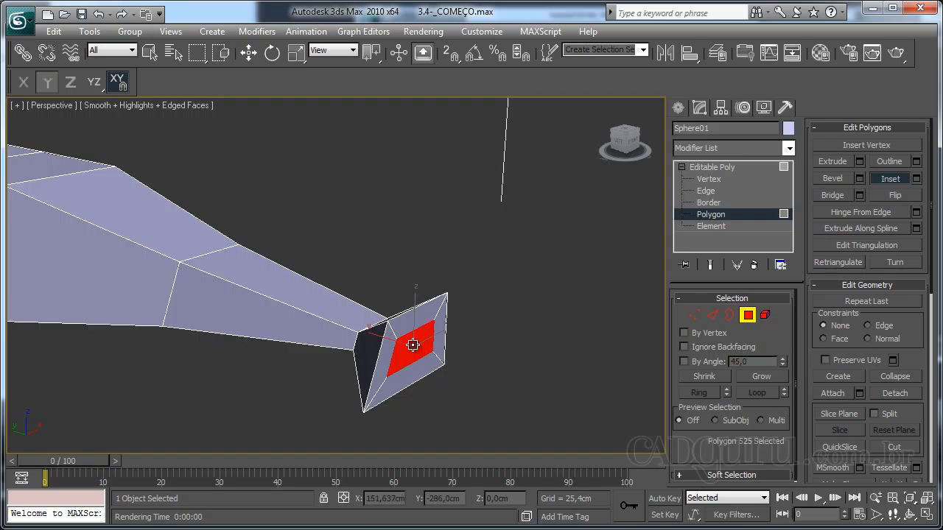
- Flip the inset polygon at the flared end and render the perspective view to check its orientation
{"action": "left_click", "coordinate": [487, 339]}
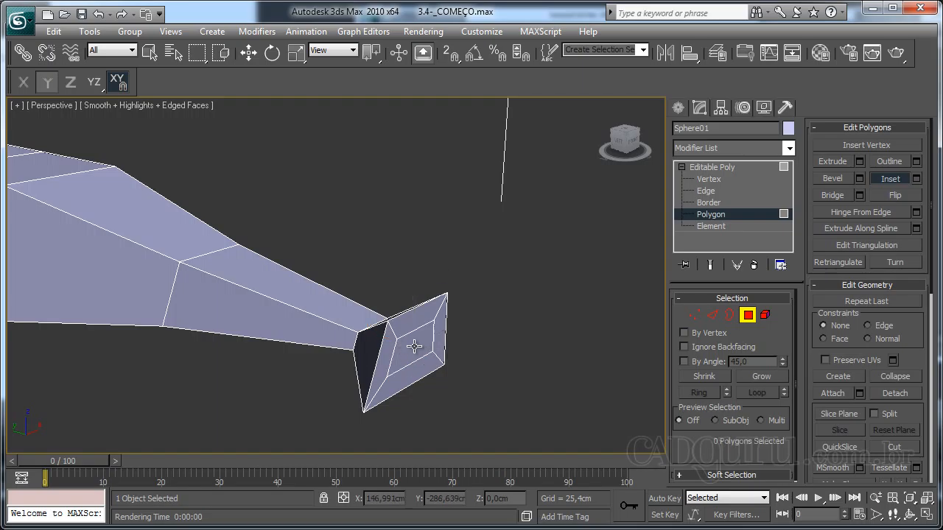
{"action": "left_click", "coordinate": [414, 346]}
{"action": "left_click", "coordinate": [888, 195]}
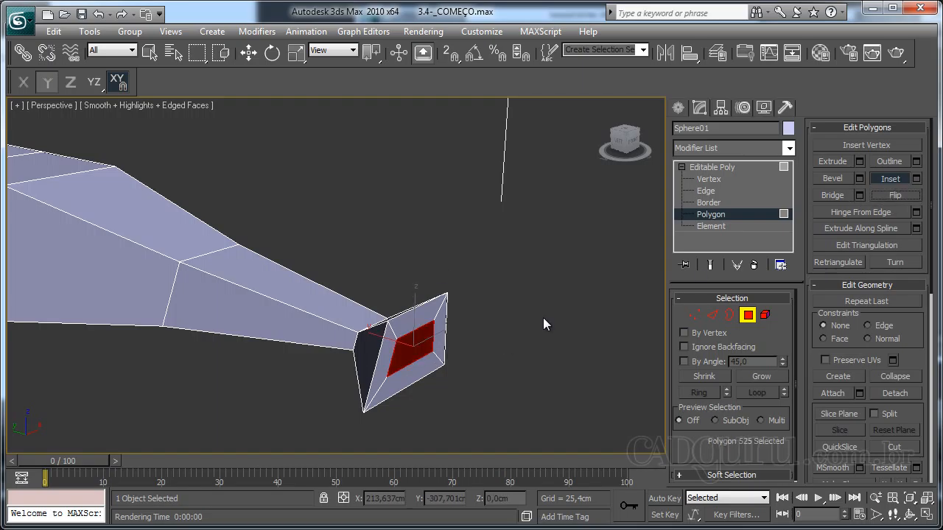
{"action": "left_click", "coordinate": [543, 318]}
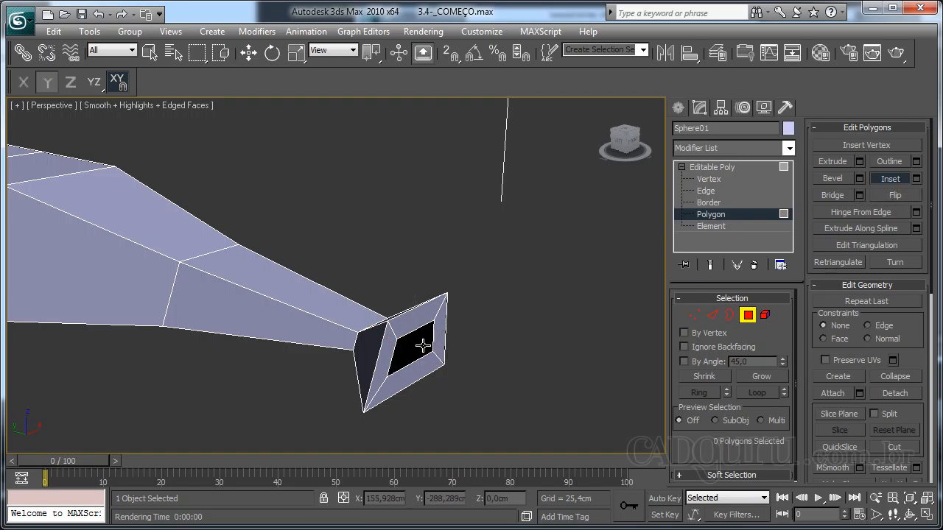
{"action": "left_click", "coordinate": [896, 53]}
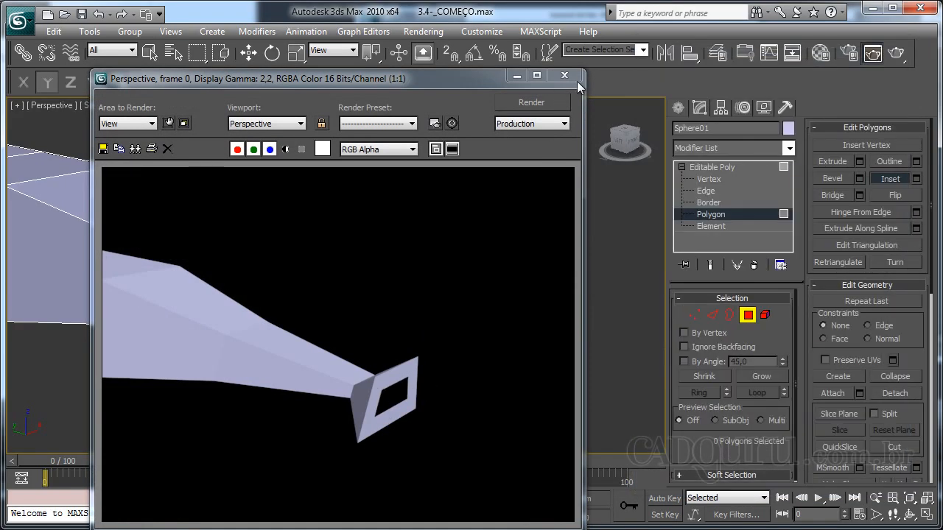
{"action": "left_click", "coordinate": [564, 75]}
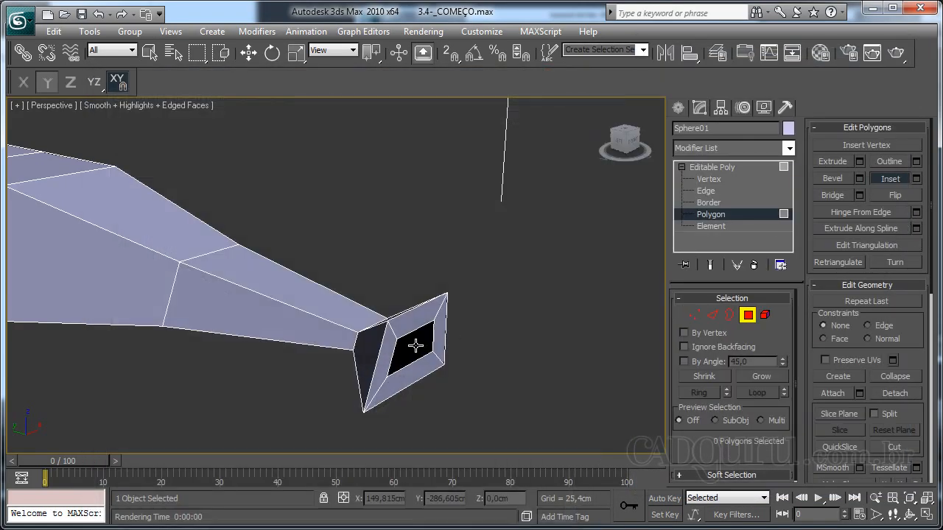
- Flip the inset polygon back to its original orientation and render the perspective view again
{"action": "left_click", "coordinate": [415, 346]}
{"action": "left_click", "coordinate": [889, 193]}
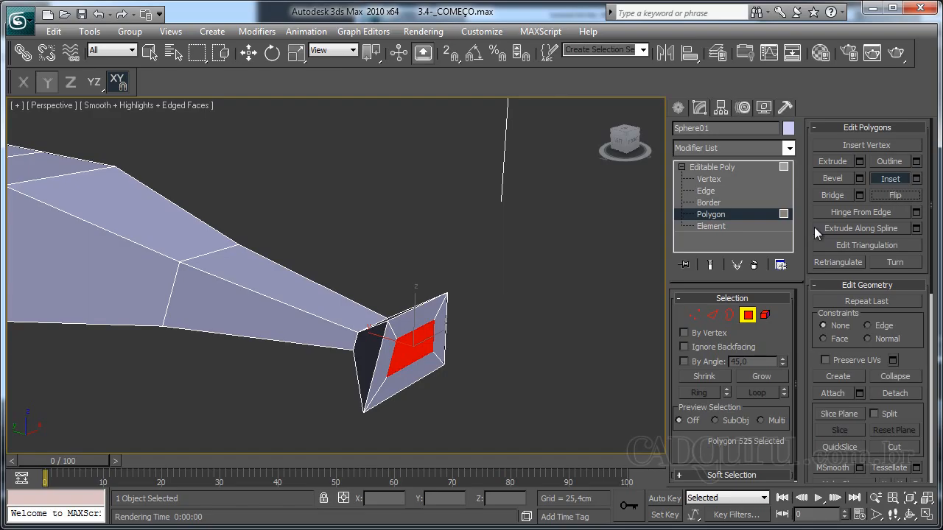
{"action": "left_click", "coordinate": [896, 53]}
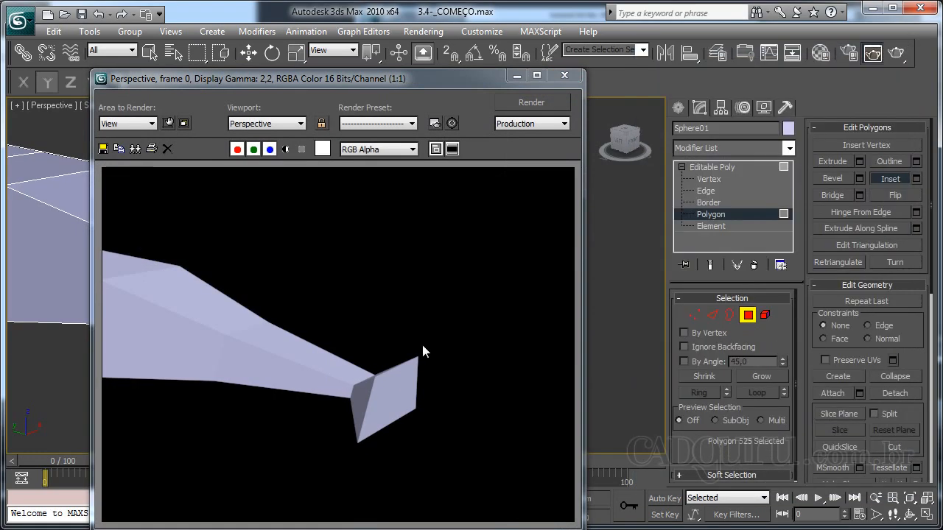
{"action": "left_click", "coordinate": [569, 78]}
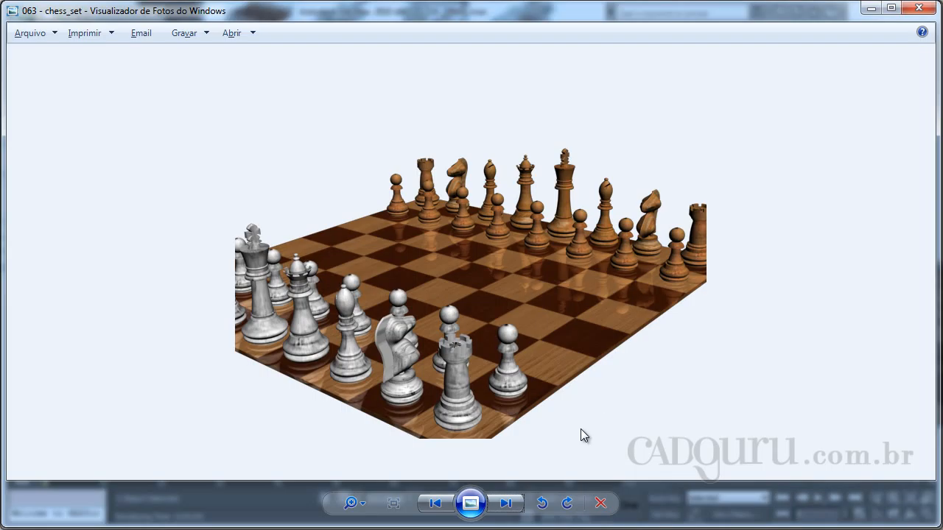
- Switch to Windows Photo Viewer and browse the example renders from the chess set through the bass guitar, drums and textured blocks
{"action": "left_click", "coordinate": [506, 504]}
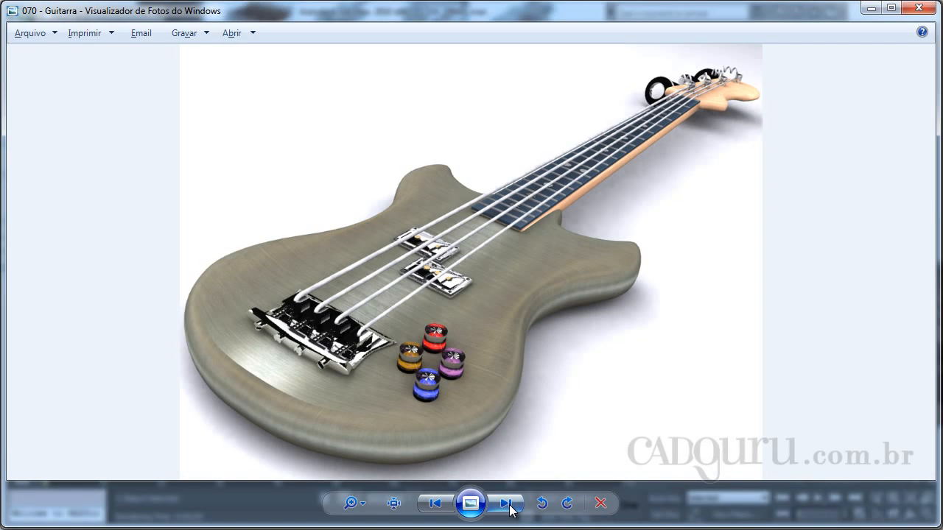
{"action": "left_click", "coordinate": [506, 503]}
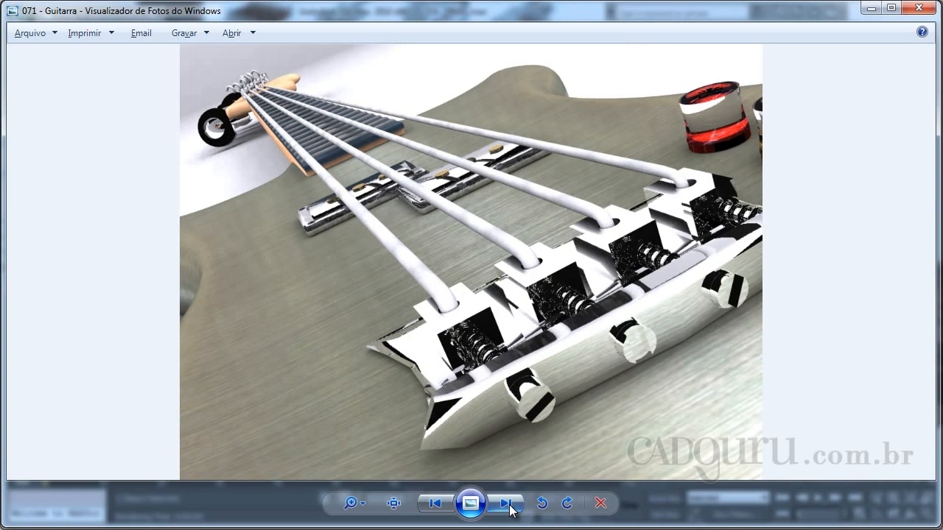
{"action": "left_click", "coordinate": [505, 504]}
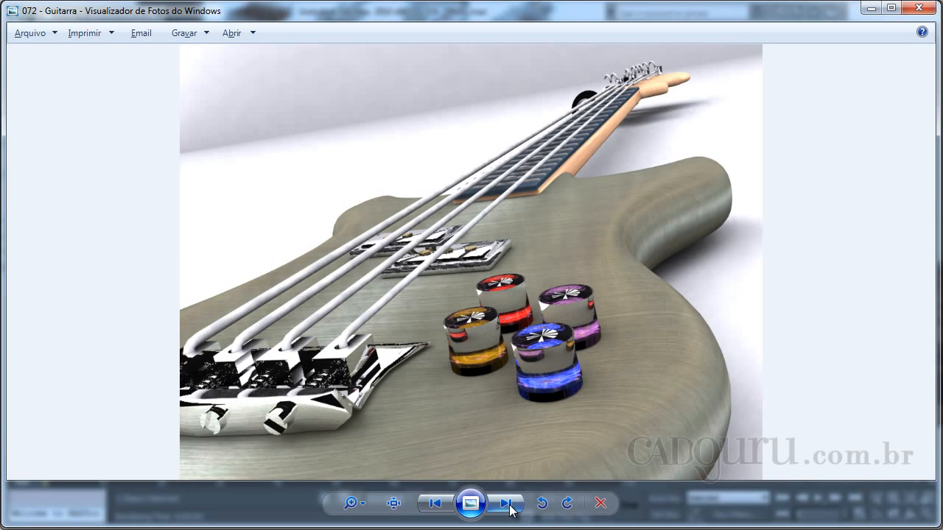
{"action": "left_click", "coordinate": [505, 504]}
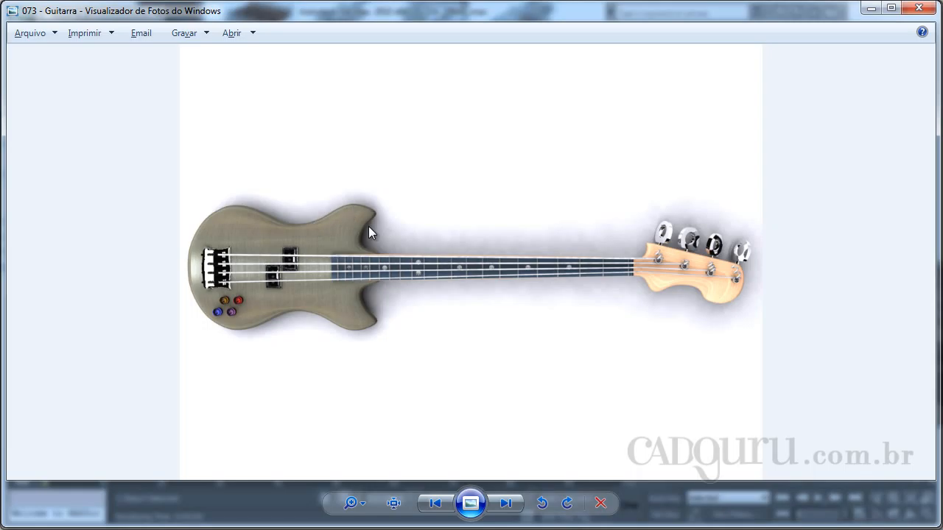
{"action": "left_click", "coordinate": [507, 505]}
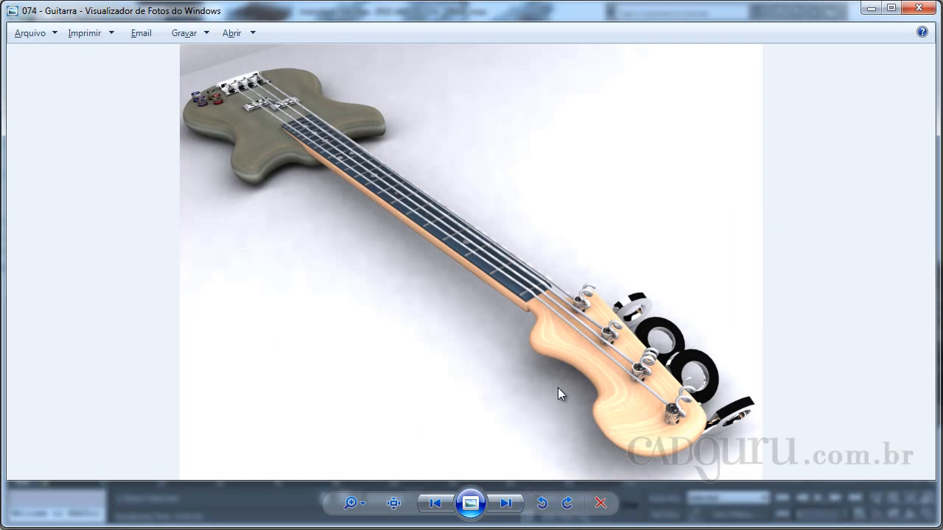
{"action": "left_click", "coordinate": [507, 506]}
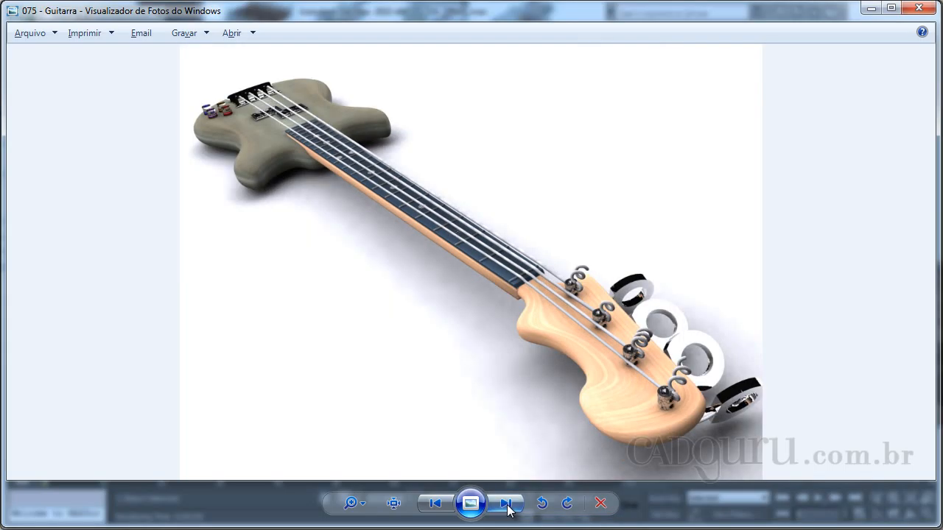
{"action": "left_click", "coordinate": [507, 506]}
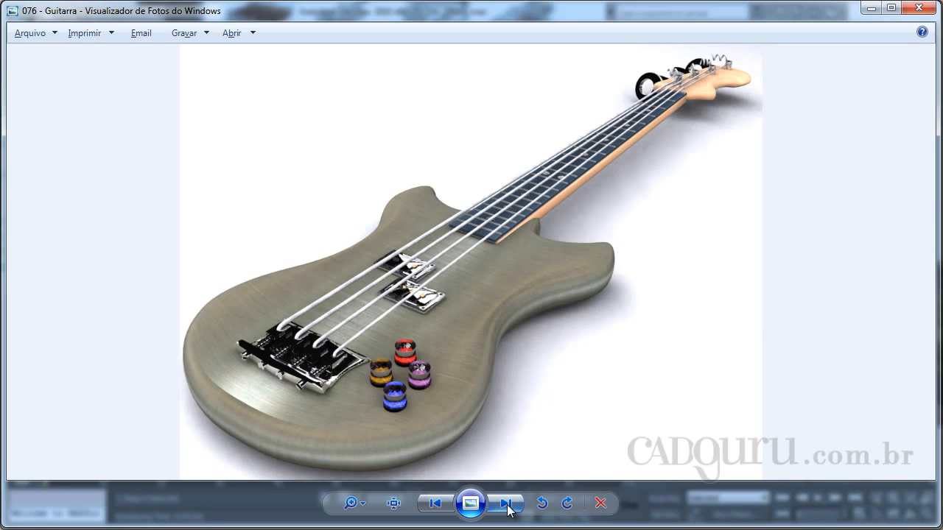
{"action": "left_click", "coordinate": [507, 506]}
{"action": "left_click", "coordinate": [507, 505]}
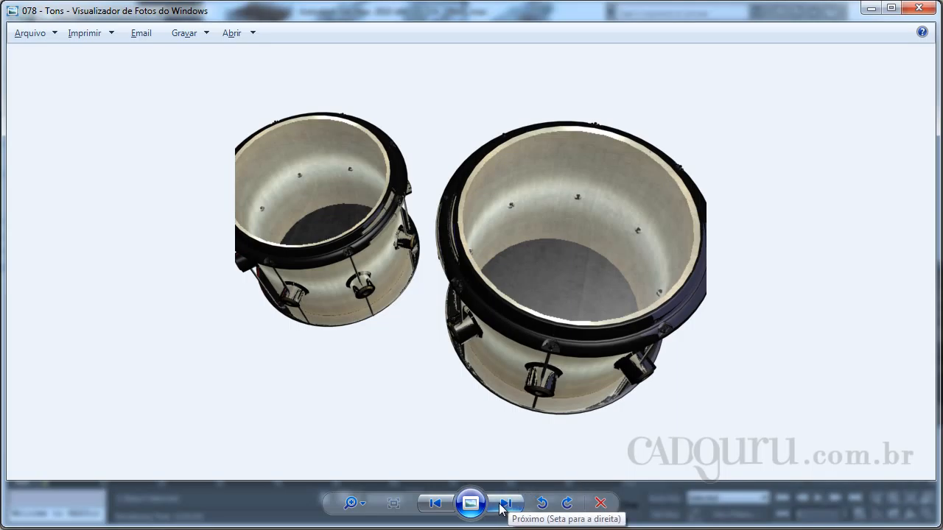
{"action": "left_click", "coordinate": [503, 507]}
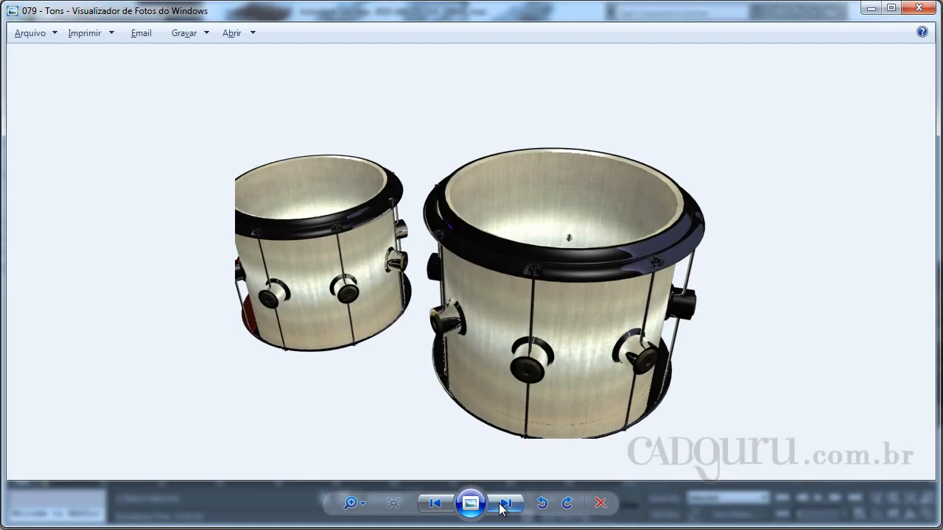
{"action": "left_click", "coordinate": [503, 505]}
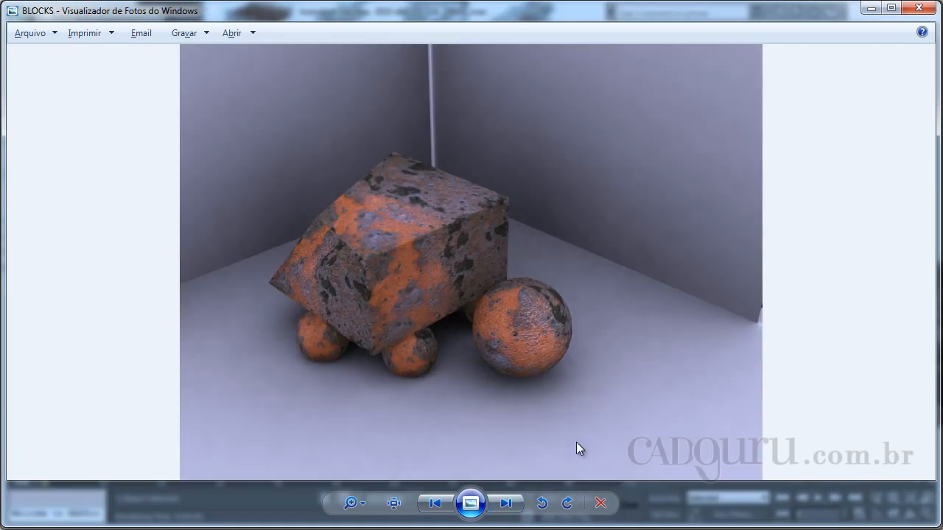
{"action": "left_click", "coordinate": [513, 507]}
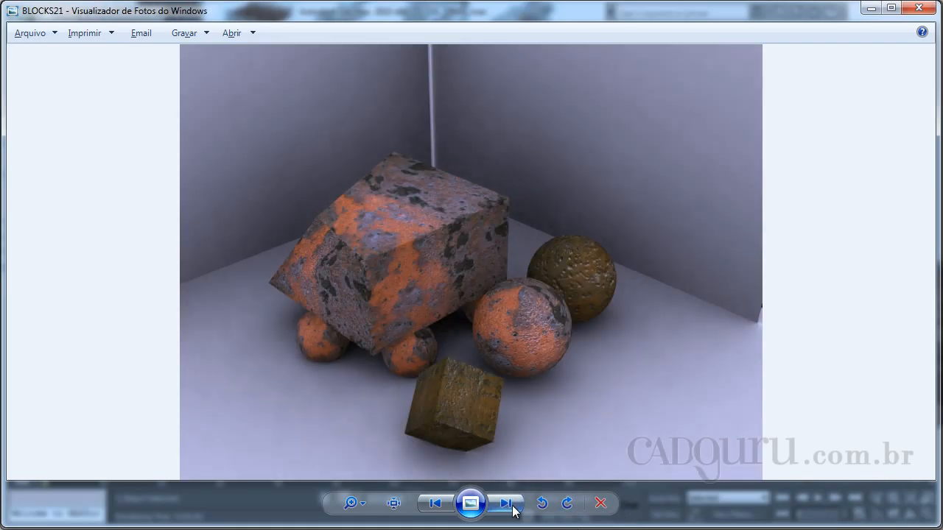
{"action": "left_click", "coordinate": [508, 506]}
{"action": "left_click", "coordinate": [507, 505]}
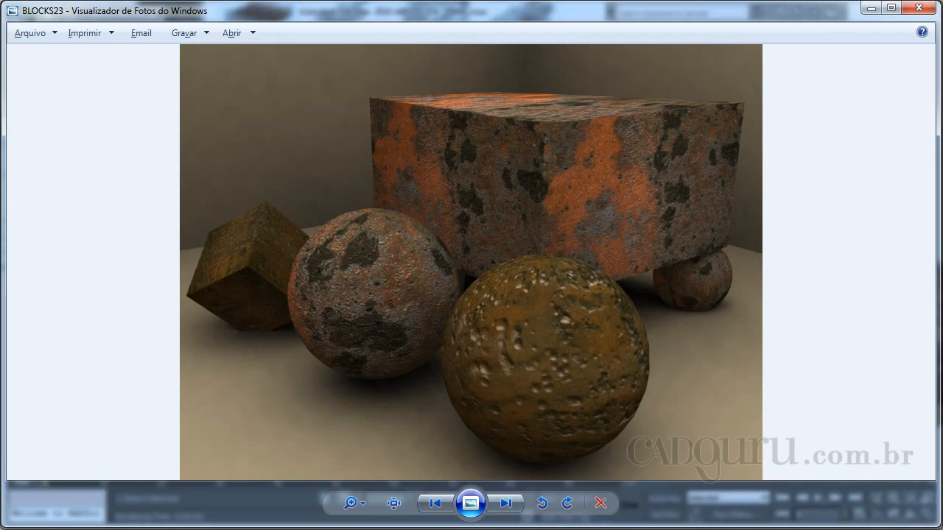
{"action": "left_click", "coordinate": [505, 504]}
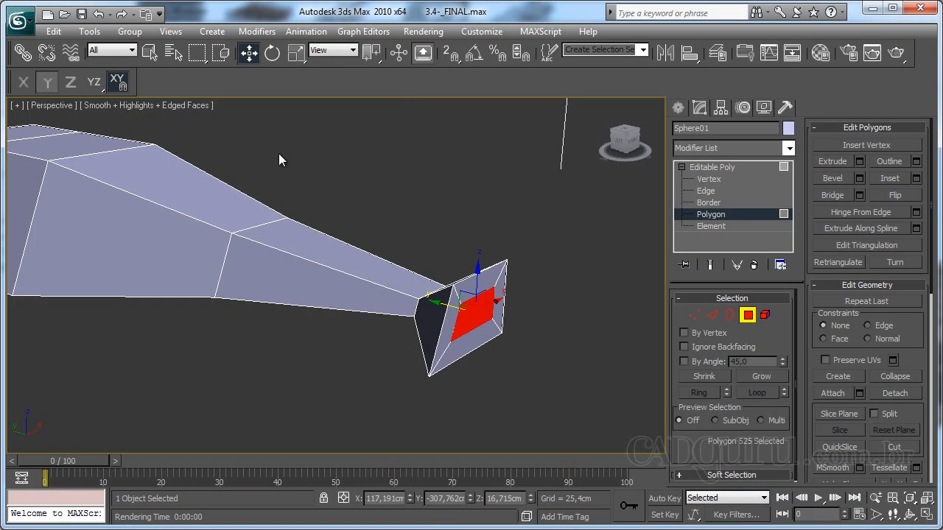
- In 3ds Max, open the scene 3.4-MODELO_SEM TEXTURA_INSTRUMENTO_MUSICAL-CONTRABAIXO, adopting the file's Gamma and LUT settings
{"action": "left_click", "coordinate": [20, 21]}
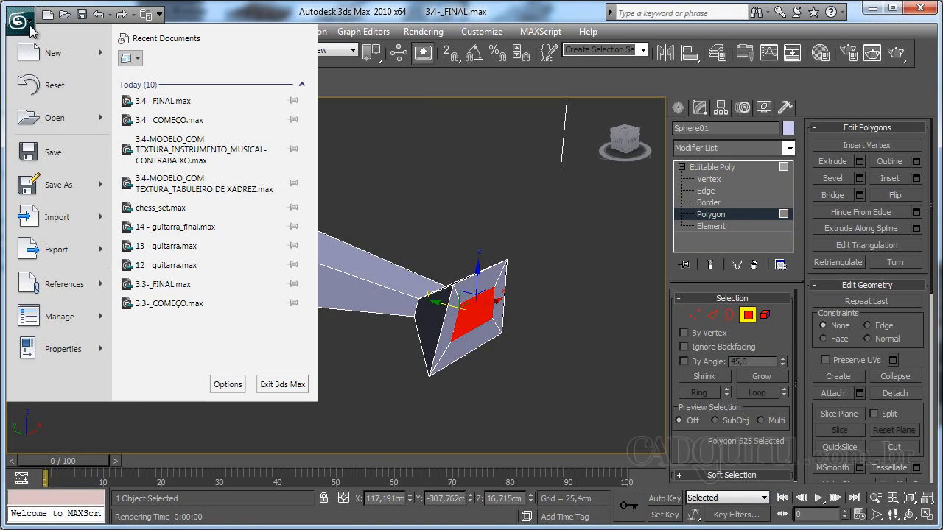
{"action": "left_click", "coordinate": [55, 118]}
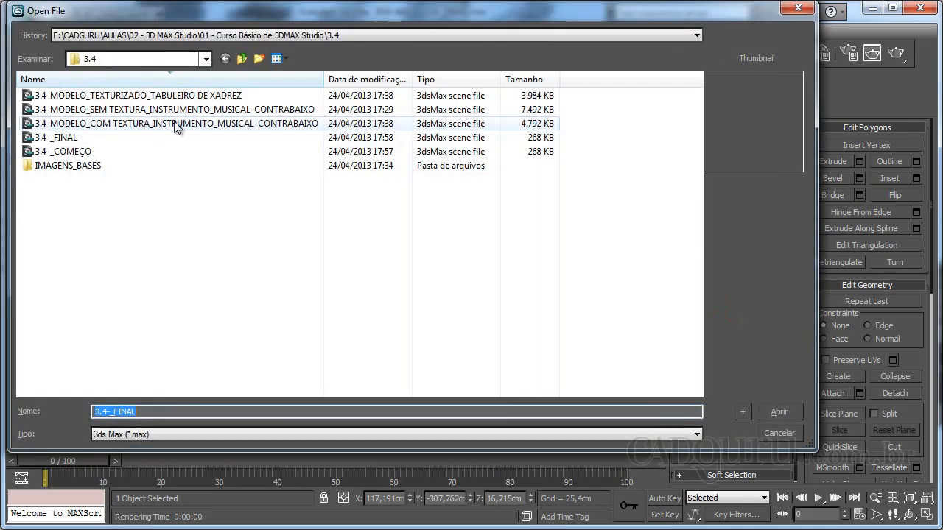
{"action": "left_click", "coordinate": [56, 125]}
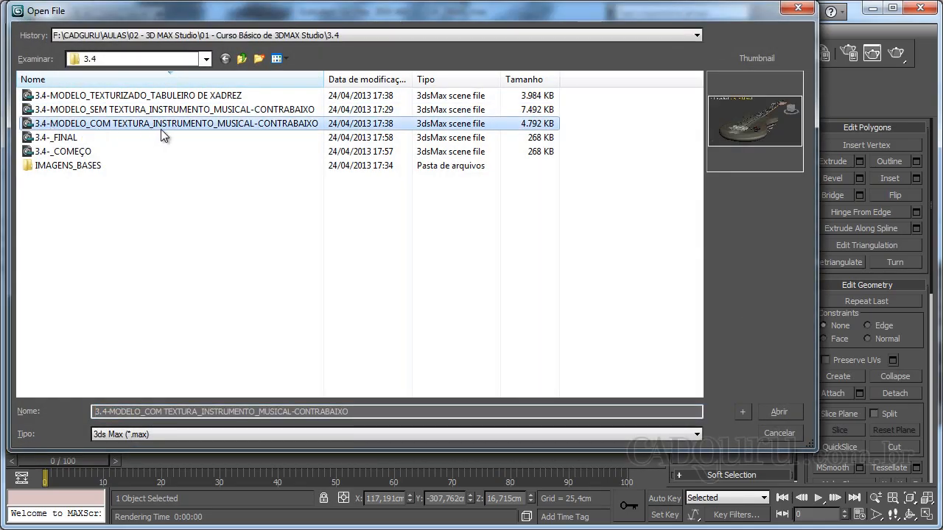
{"action": "left_click", "coordinate": [122, 111]}
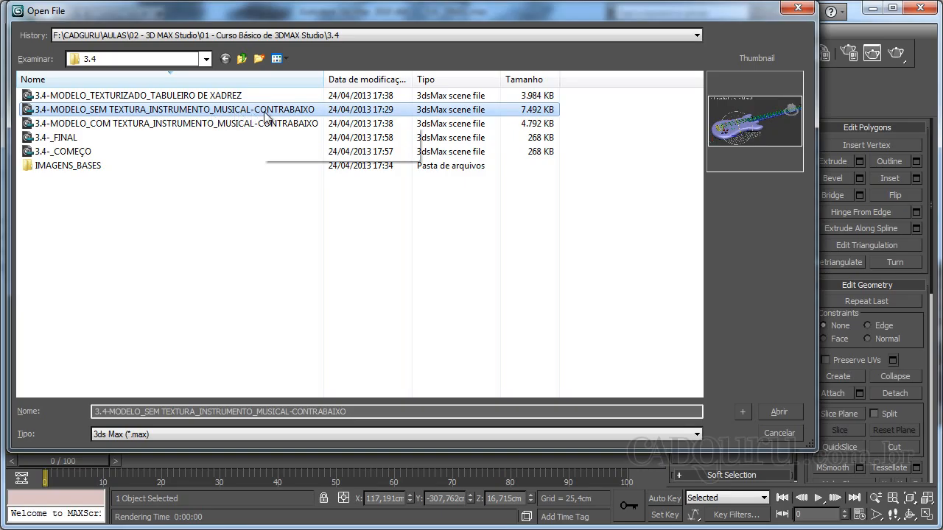
{"action": "left_click", "coordinate": [777, 413]}
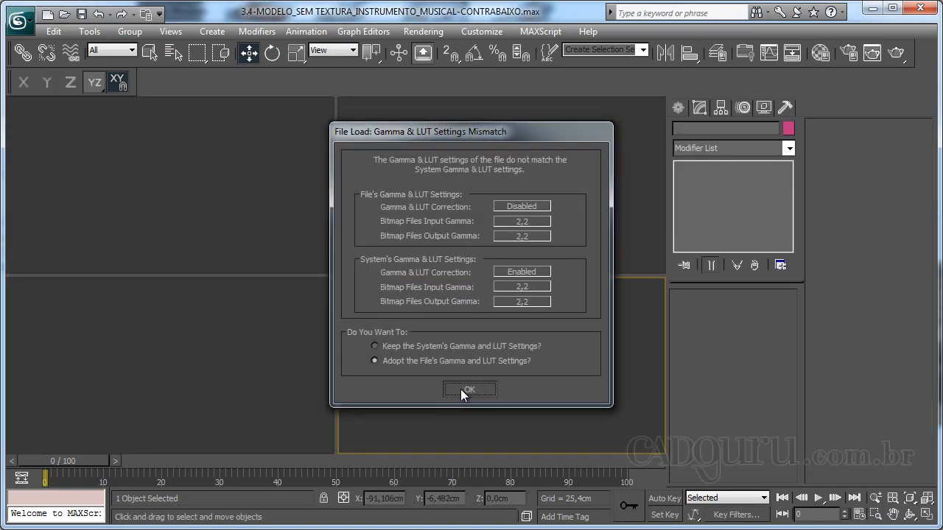
{"action": "left_click", "coordinate": [469, 389]}
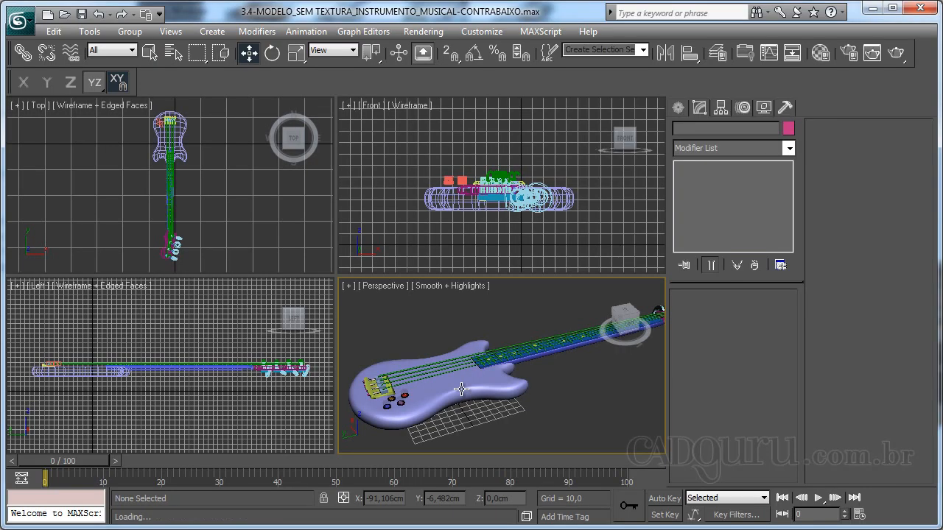
- Select the bass guitar's body and display the settings of its Edit Poly modifier
{"action": "scroll", "coordinate": [486, 402], "scroll_direction": "up", "scroll_amount": 3}
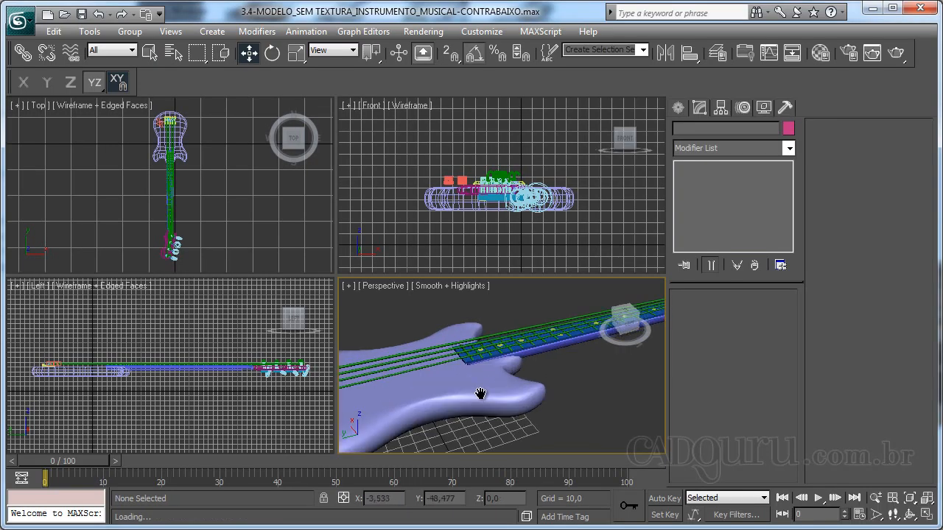
{"action": "scroll", "coordinate": [486, 383], "scroll_direction": "down", "scroll_amount": 2}
{"action": "scroll", "coordinate": [444, 386], "scroll_direction": "up", "scroll_amount": 2}
{"action": "left_click", "coordinate": [446, 383]}
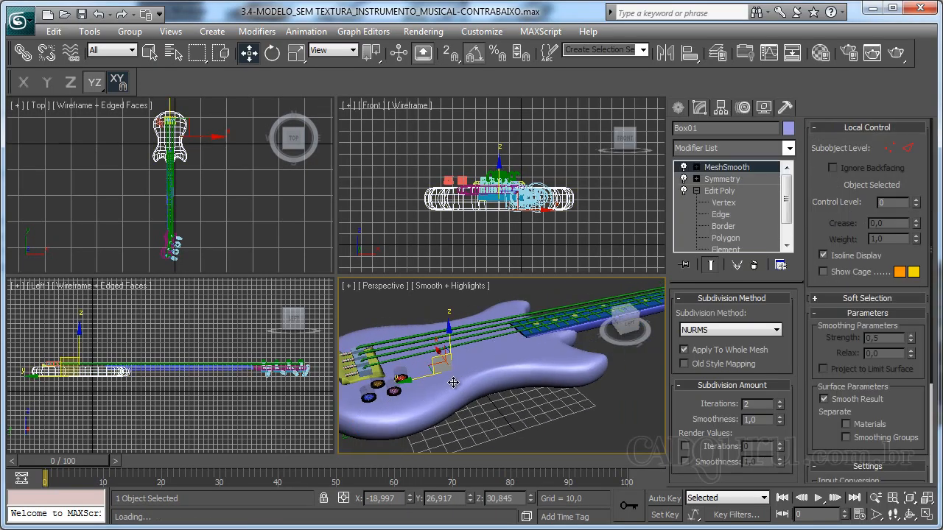
{"action": "left_click", "coordinate": [741, 193]}
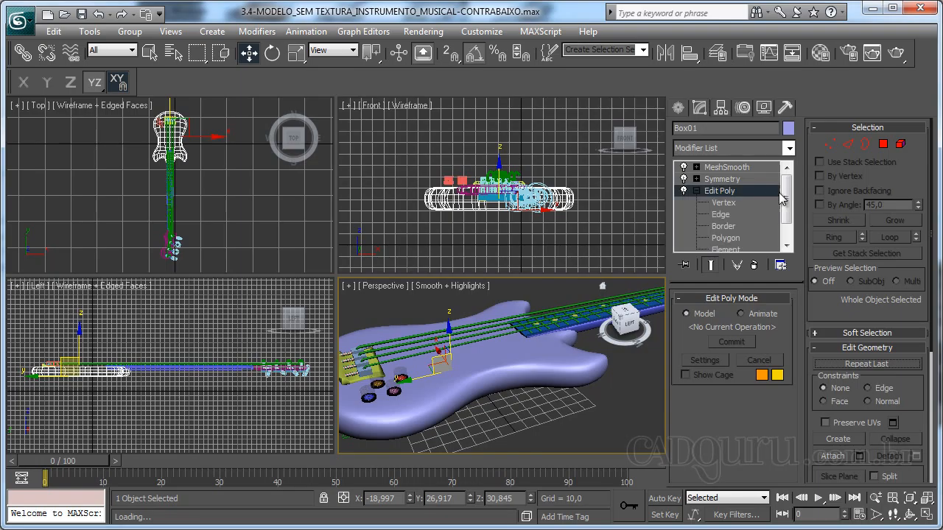
- Inspect the guitar body's mesh at the Edge level of Edit Poly, clear the edge selection and leave that level
{"action": "left_click_drag", "start_coordinate": [786, 198], "coordinate": [787, 214]}
{"action": "left_click", "coordinate": [722, 191]}
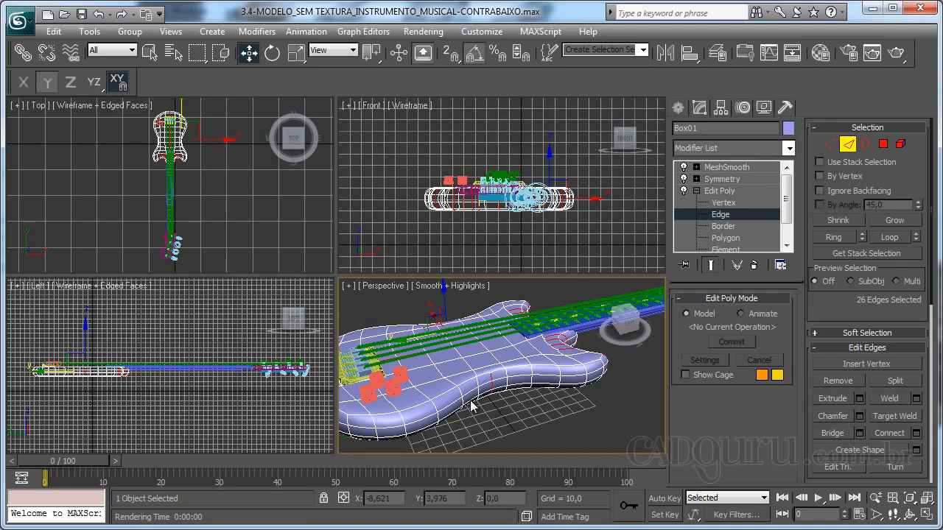
{"action": "left_click", "coordinate": [585, 396]}
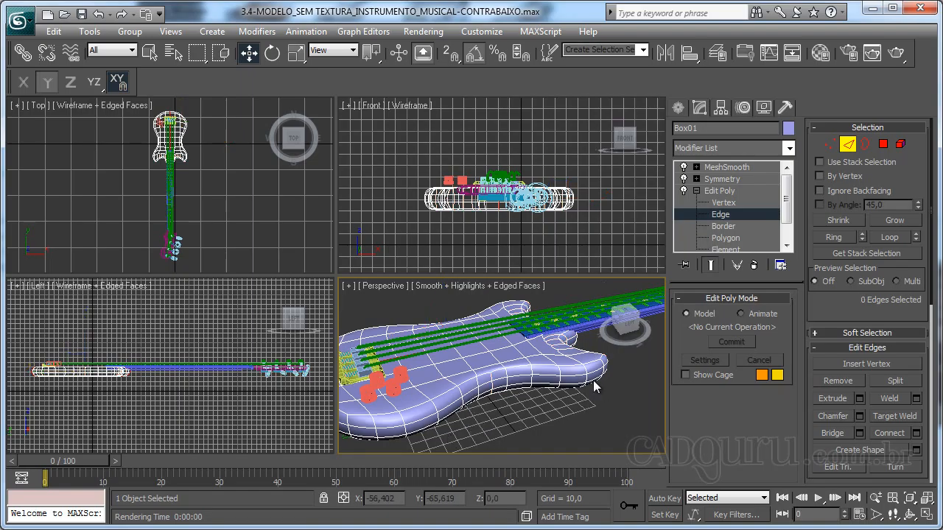
{"action": "left_click", "coordinate": [727, 215]}
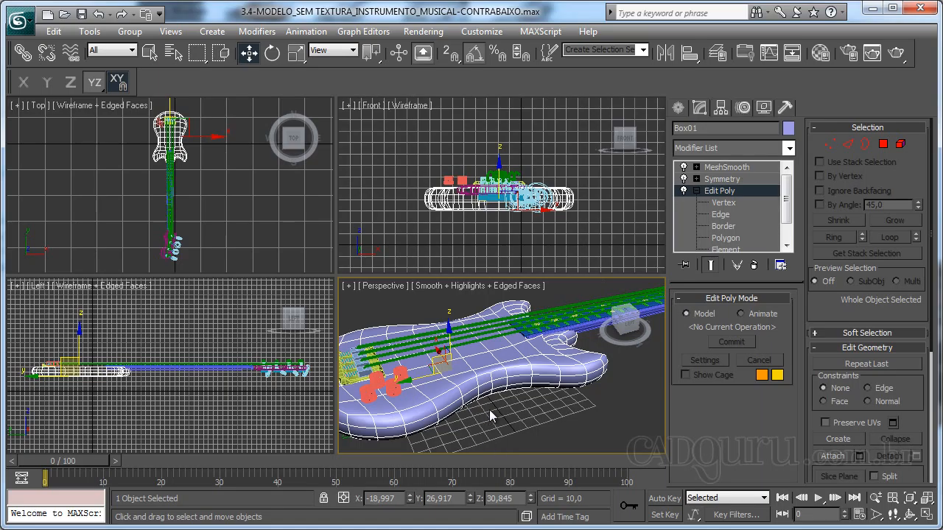
- Open the textured bass guitar scene 3.4-MODELO_COM TEXTURA_INSTRUMENTO_MUSICAL-CONTRABAIXO
{"action": "left_click", "coordinate": [23, 31]}
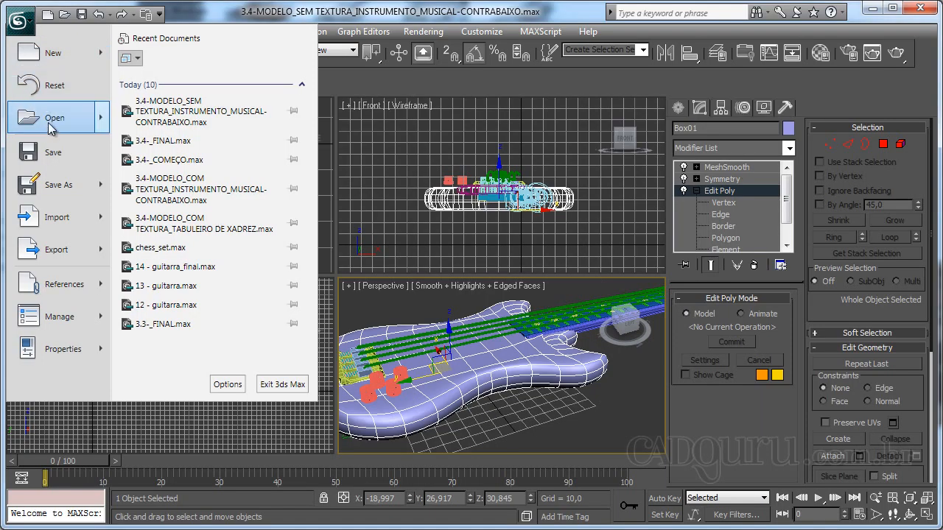
{"action": "left_click", "coordinate": [45, 120]}
{"action": "left_click", "coordinate": [496, 360]}
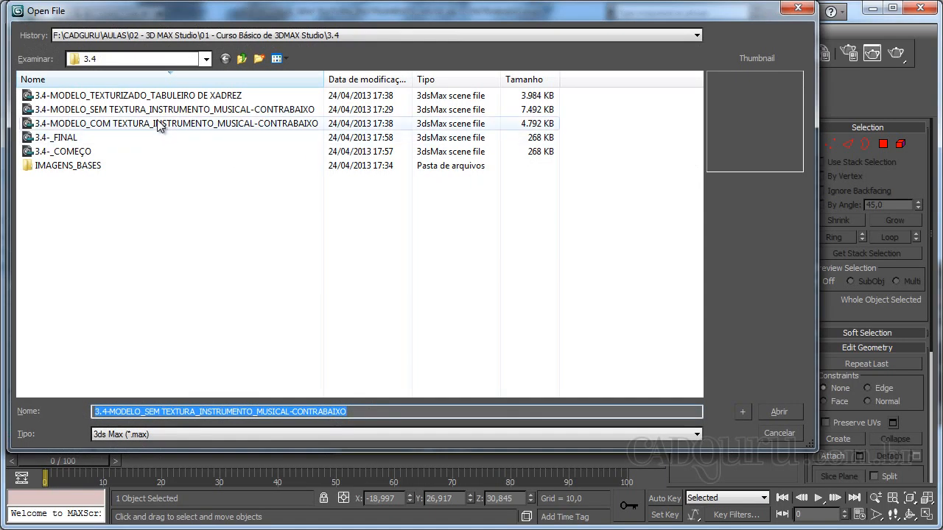
{"action": "double_click", "coordinate": [127, 127]}
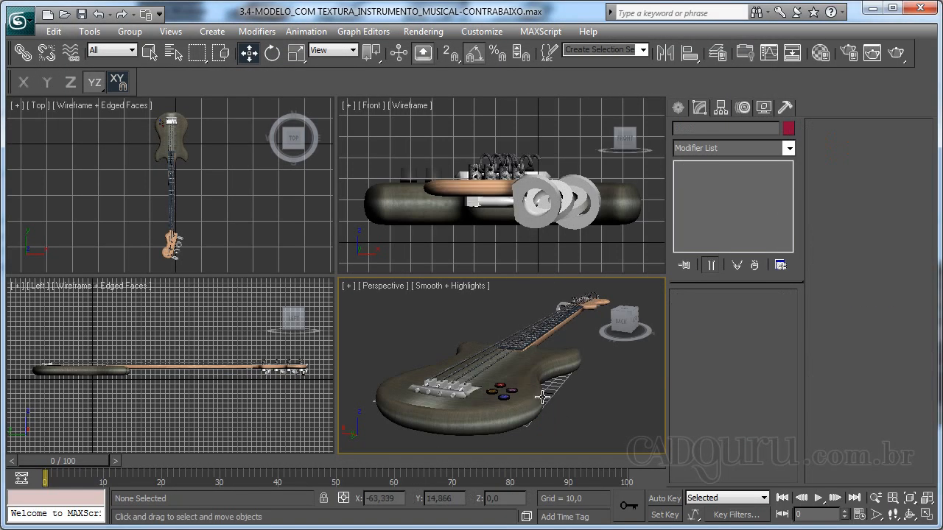
- Examine the textured bass guitar, its materials in the Material Editor and the red knob on its body up close
{"action": "middle_click_drag", "start_coordinate": [543, 411], "coordinate": [494, 401], "text": "alt"}
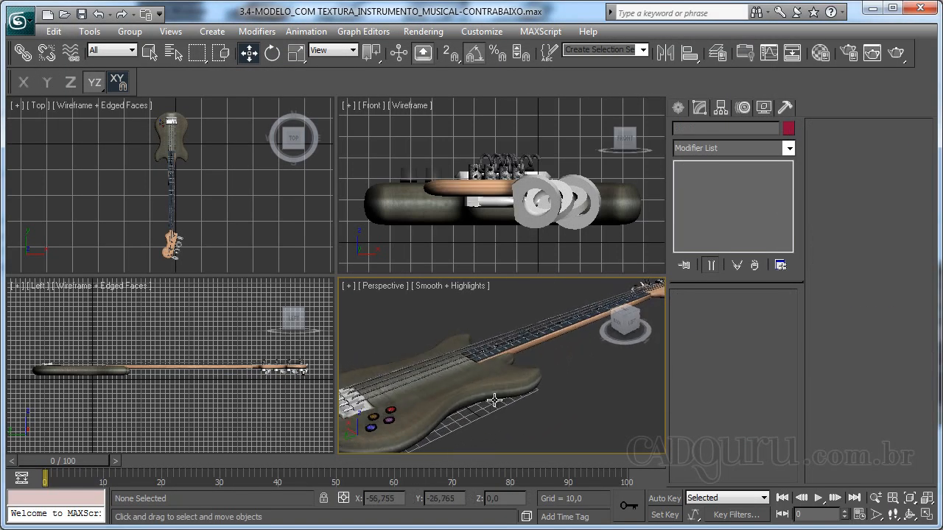
{"action": "key", "text": "m"}
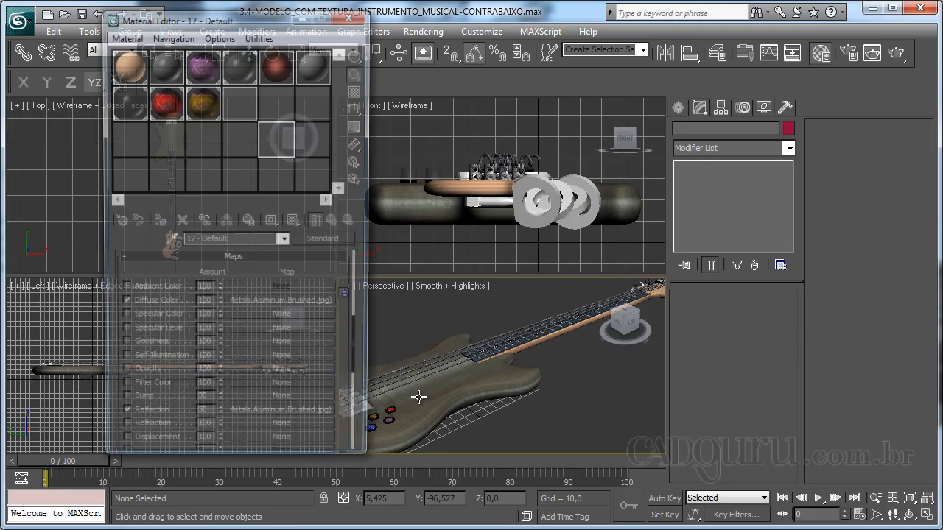
{"action": "left_click", "coordinate": [351, 16]}
{"action": "mouse_move", "coordinate": [553, 413]}
{"action": "middle_mouse_down", "text": "alt"}
{"action": "mouse_move", "coordinate": [554, 402]}
{"action": "mouse_move", "coordinate": [547, 410]}
{"action": "middle_mouse_up", "text": "alt"}
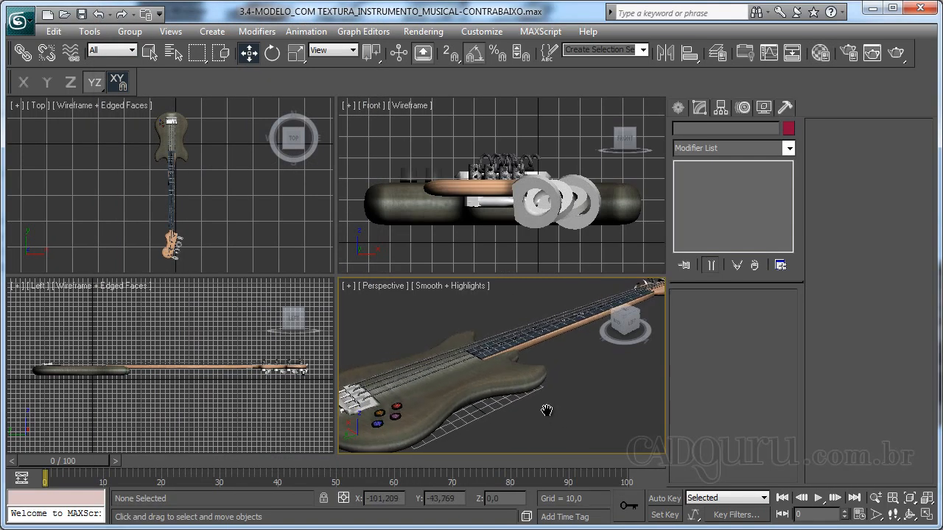
{"action": "middle_click_drag", "start_coordinate": [406, 436], "coordinate": [457, 398]}
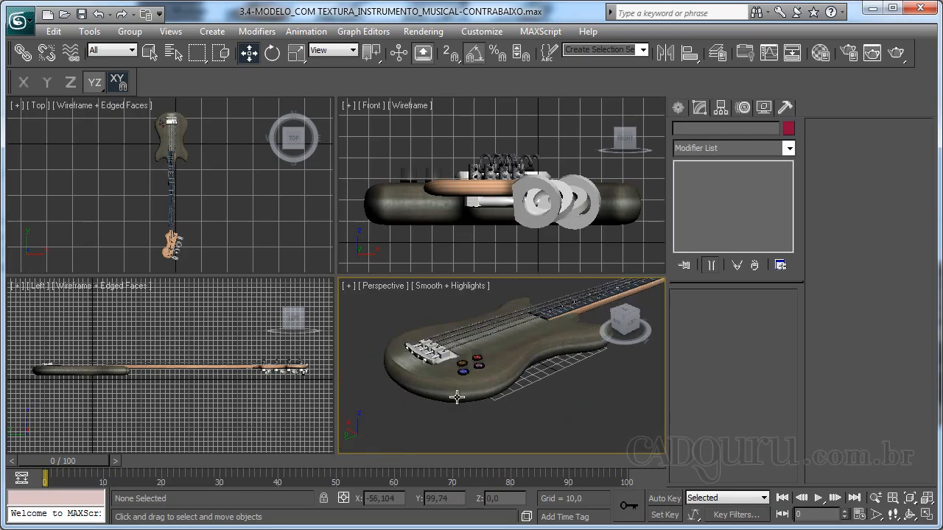
{"action": "scroll", "coordinate": [457, 397], "scroll_direction": "up", "scroll_amount": 10}
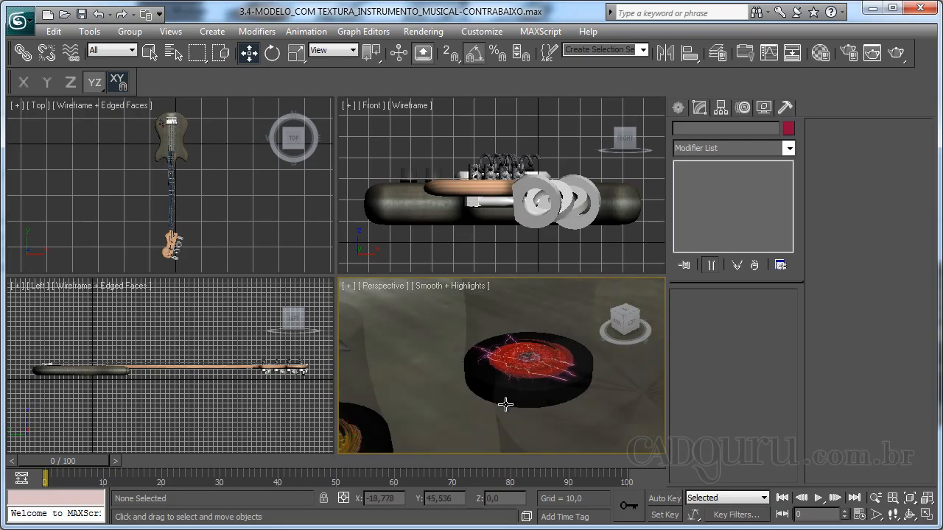
- Browse the texture images in the IMAGENS_BASES folder with all file types listed, without opening any file
{"action": "left_click", "coordinate": [25, 25]}
{"action": "left_click", "coordinate": [52, 109]}
{"action": "double_click", "coordinate": [57, 110]}
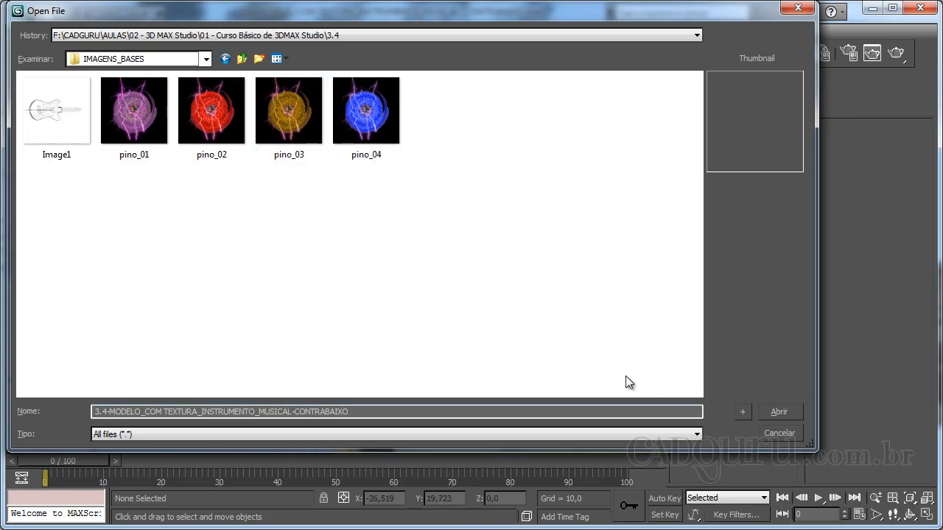
{"action": "left_click", "coordinate": [776, 433]}
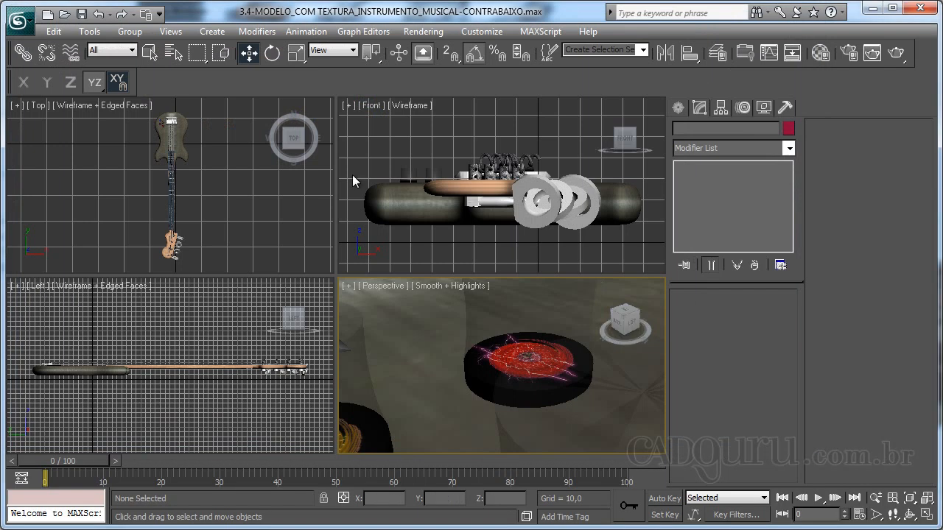
- Open the scene 3.4-MODELO_TEXTURIZADO_TABULEIRO DE XADREZ, continue without the missing external files and view the chess set in perspective
{"action": "left_click", "coordinate": [25, 25]}
{"action": "left_click", "coordinate": [72, 121]}
{"action": "double_click", "coordinate": [111, 97]}
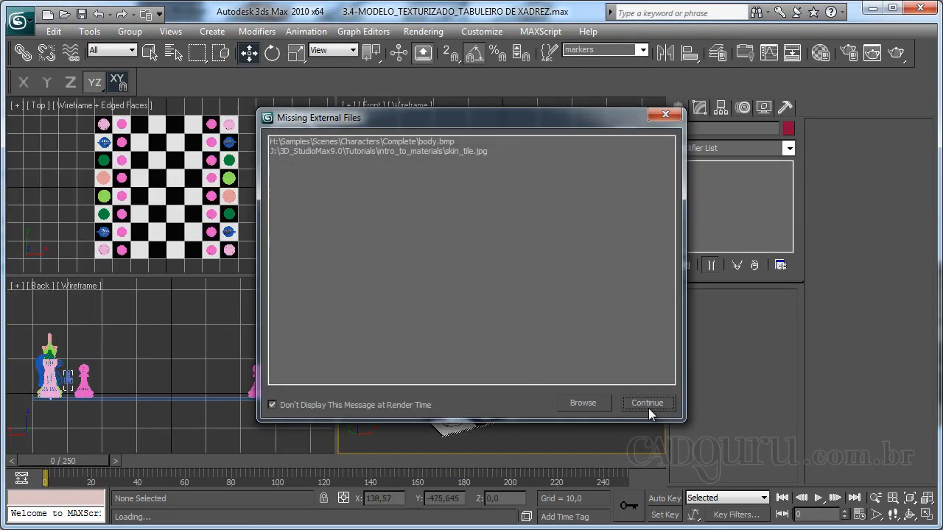
{"action": "left_click", "coordinate": [646, 401]}
{"action": "middle_click_drag", "start_coordinate": [471, 368], "coordinate": [545, 394], "text": "alt"}
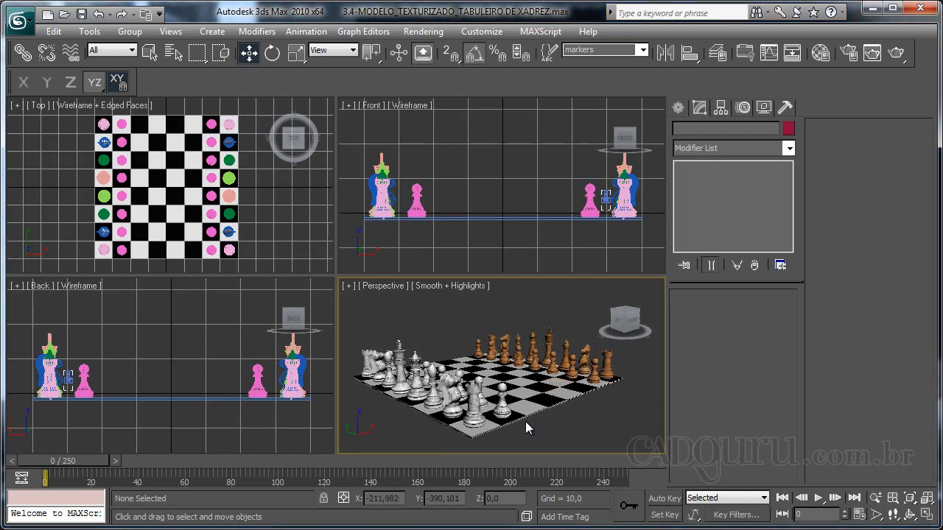
- Open the scene 3.4-_FINAL, adopting the file's Gamma and LUT settings, and select the inner polygon at the model's flared end
{"action": "left_click", "coordinate": [21, 22]}
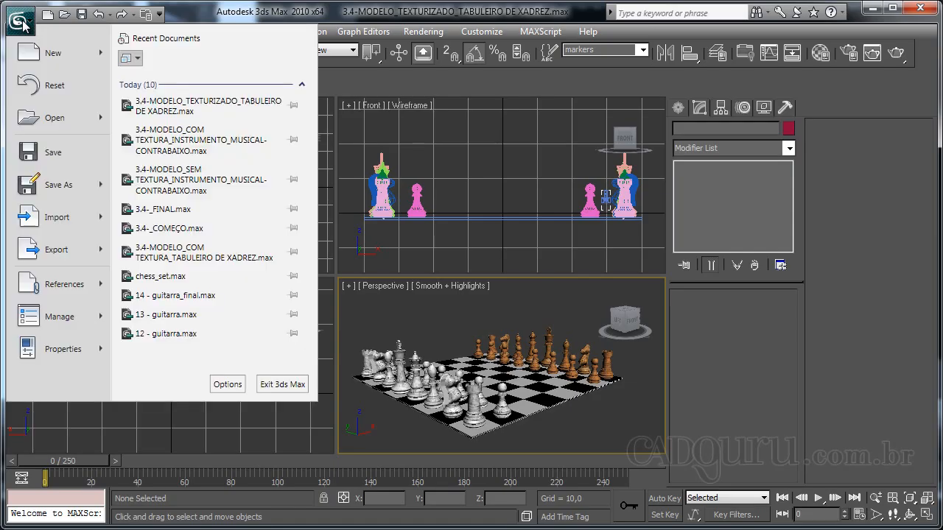
{"action": "left_click", "coordinate": [70, 116]}
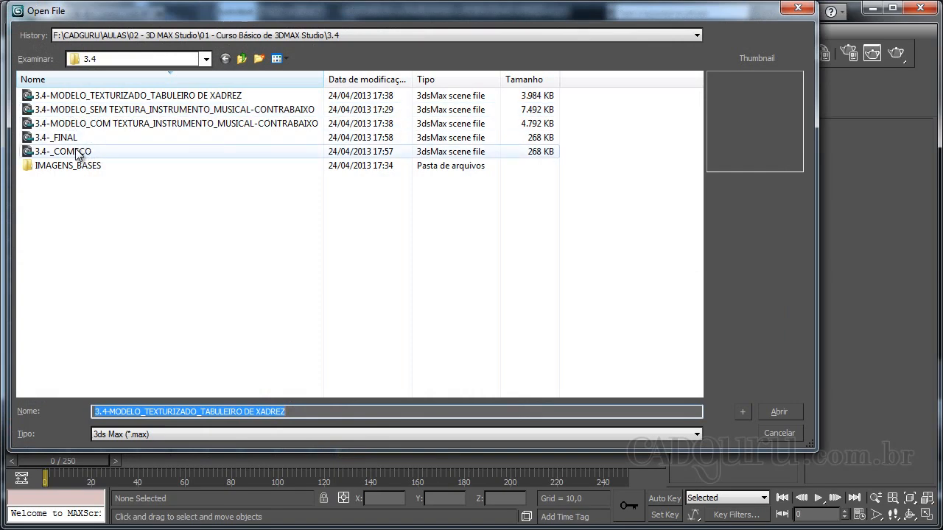
{"action": "double_click", "coordinate": [63, 138]}
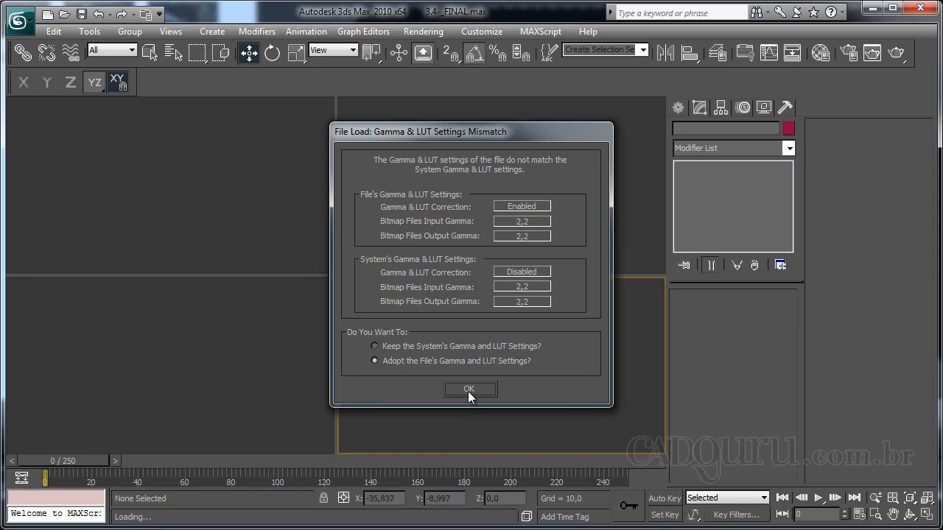
{"action": "left_click", "coordinate": [470, 390]}
{"action": "left_click", "coordinate": [461, 325]}
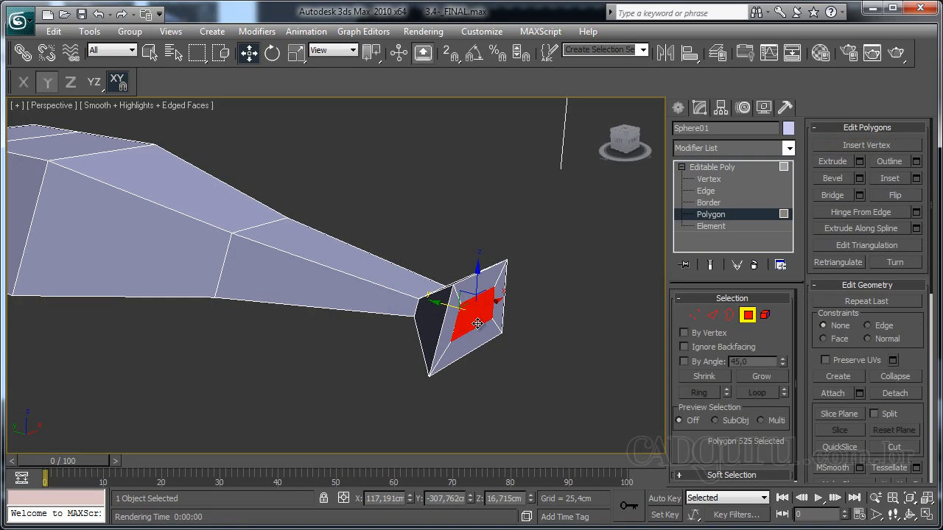